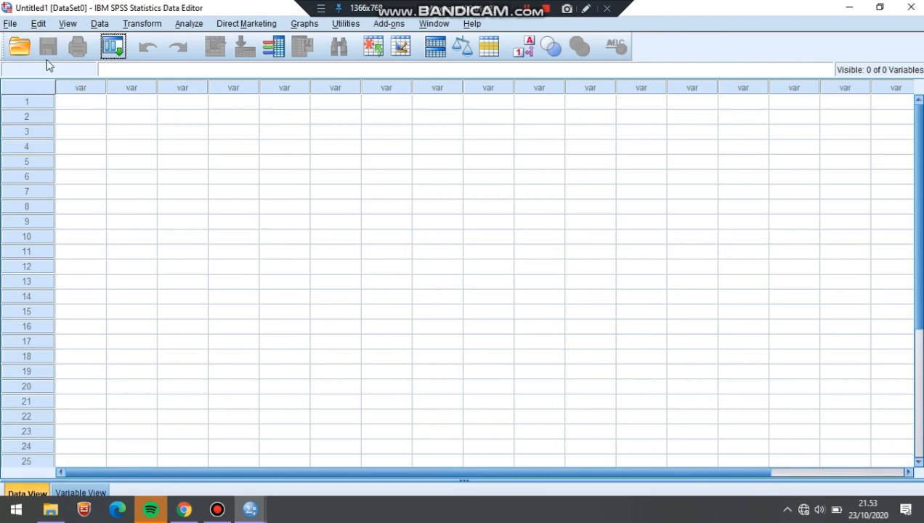
# - Import the Excel file Data Uji ANOVA Satu Arah (One-Way ANOVA).xlsx from the Desktop, reading variable names from the first row
pyautogui.click(9, 23)
pyautogui.moveTo(190, 58)
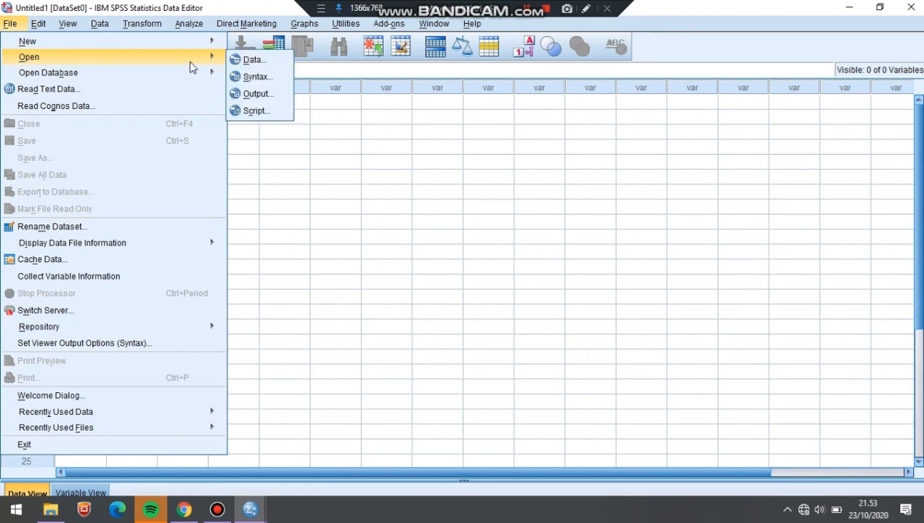
pyautogui.click(251, 59)
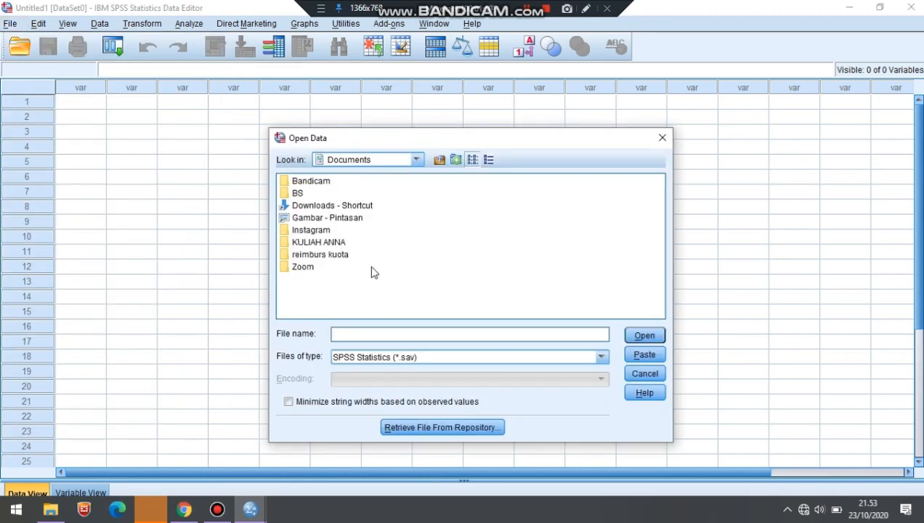
pyautogui.click(454, 358)
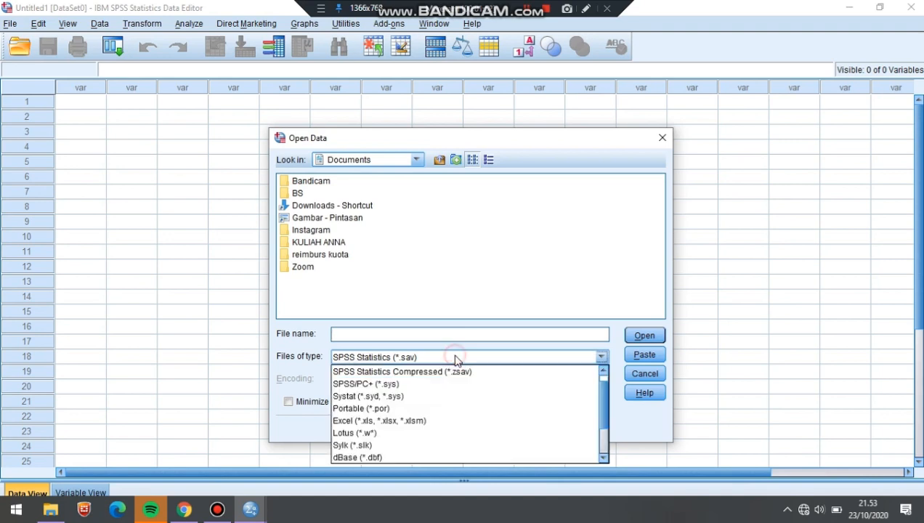
pyautogui.click(407, 421)
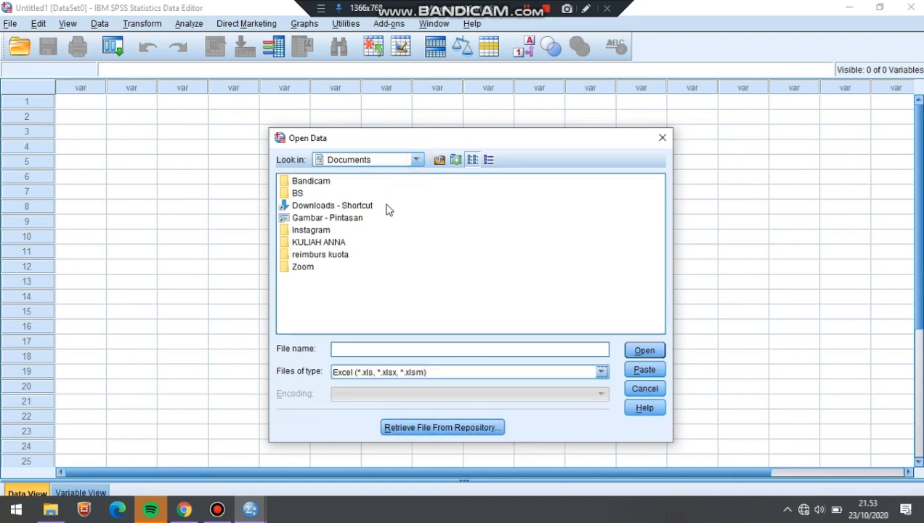
pyautogui.click(418, 161)
pyautogui.click(417, 161)
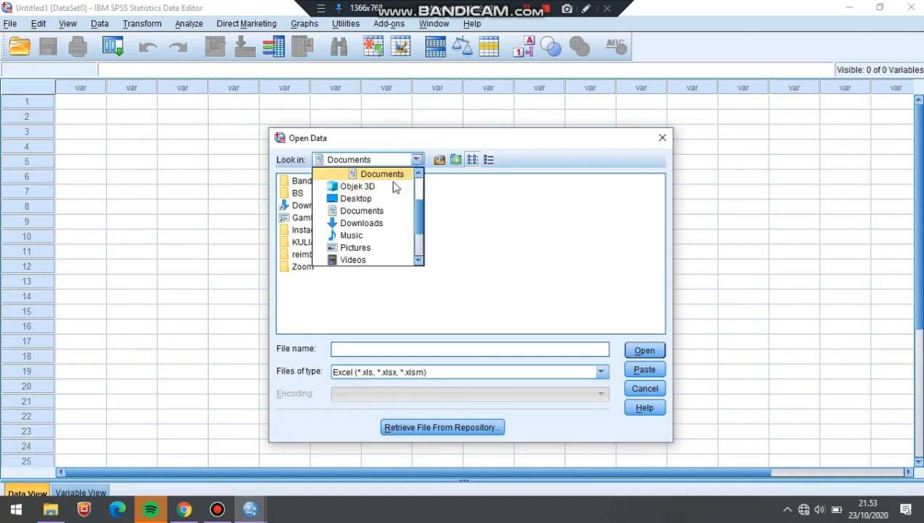
pyautogui.click(382, 198)
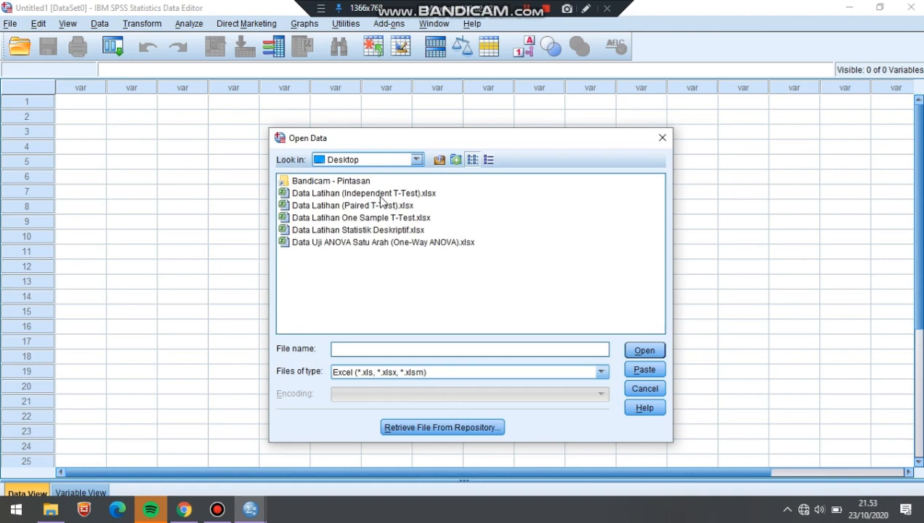
pyautogui.click(302, 244)
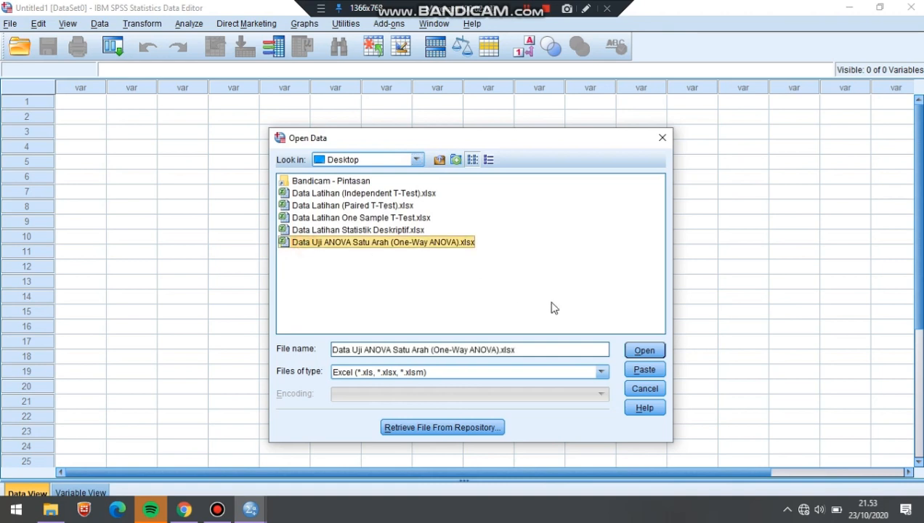
pyautogui.click(643, 352)
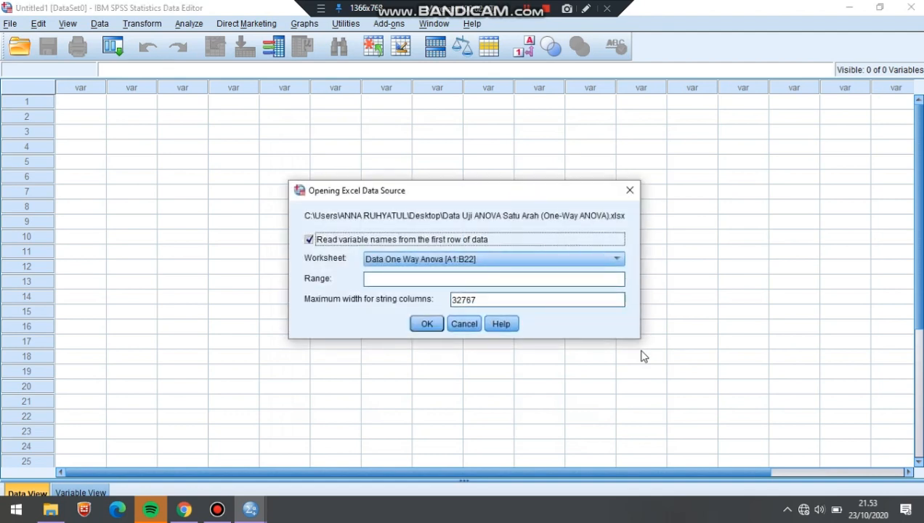
pyautogui.click(430, 323)
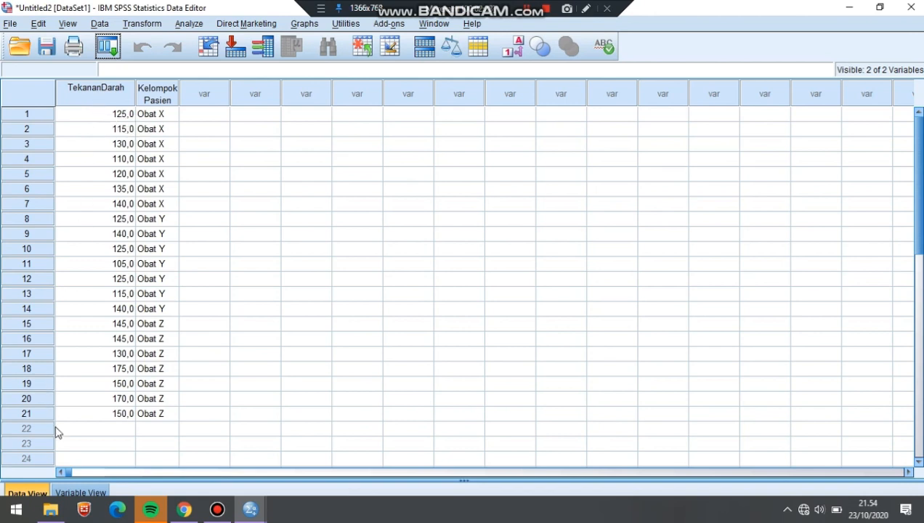
# - Set the decimals of the TekananDarah variable to 0 and return to the data values
pyautogui.click(73, 493)
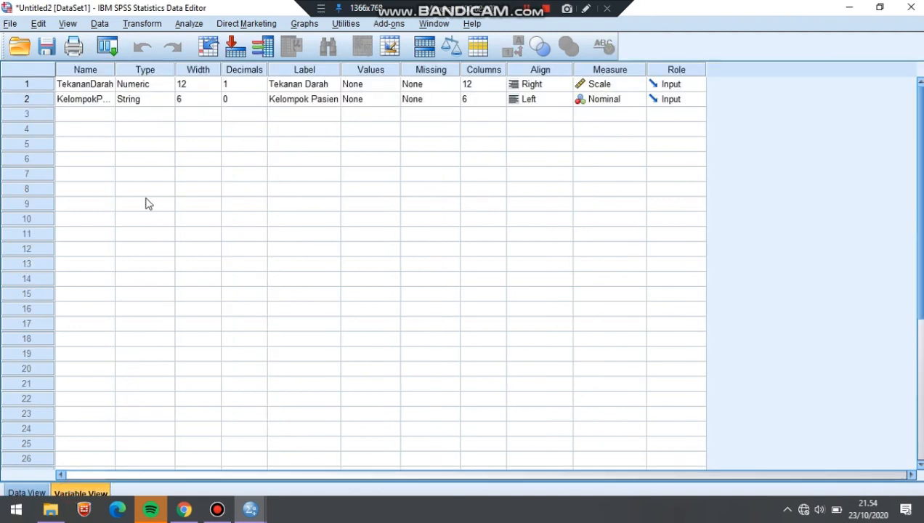
pyautogui.click(232, 86)
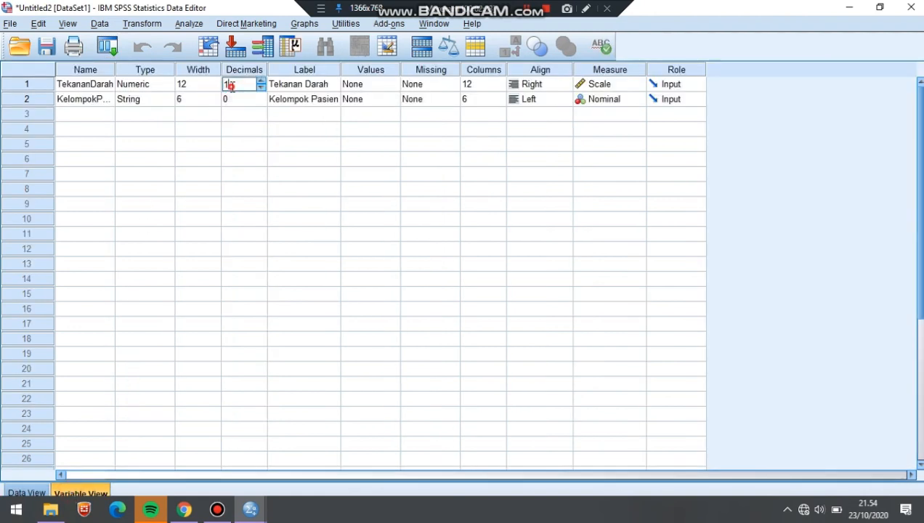
pyautogui.doubleClick(231, 86)
pyautogui.write('0')
pyautogui.click(26, 493)
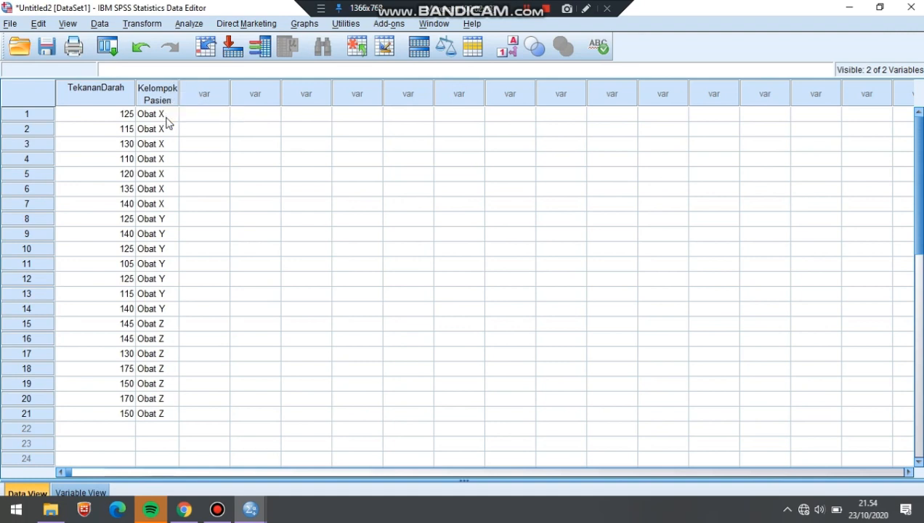
# - Set up a Recode into Same Variables for Kelompok Pasien and open its old and new value definitions
pyautogui.click(164, 100)
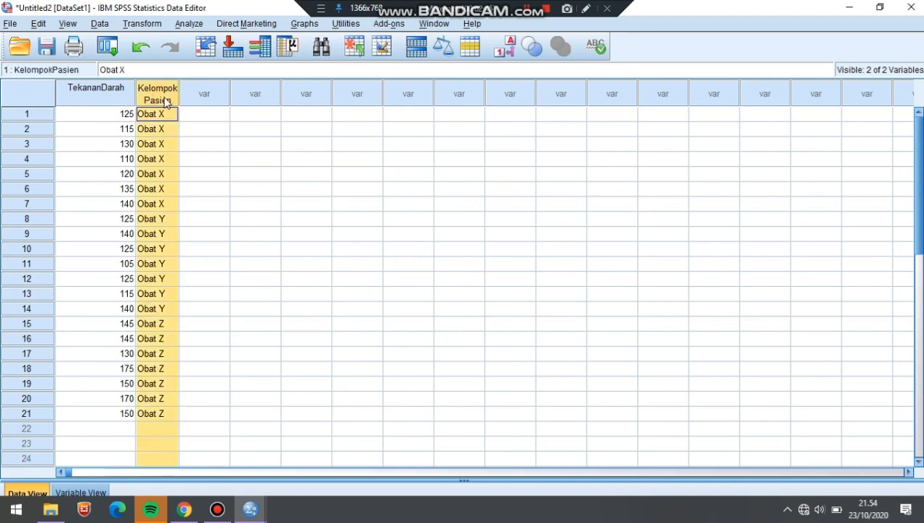
pyautogui.click(143, 24)
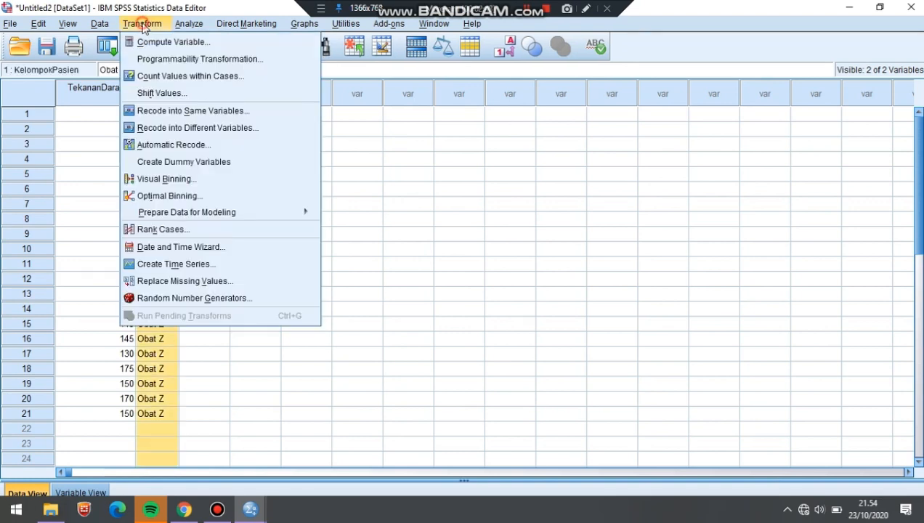
pyautogui.click(251, 114)
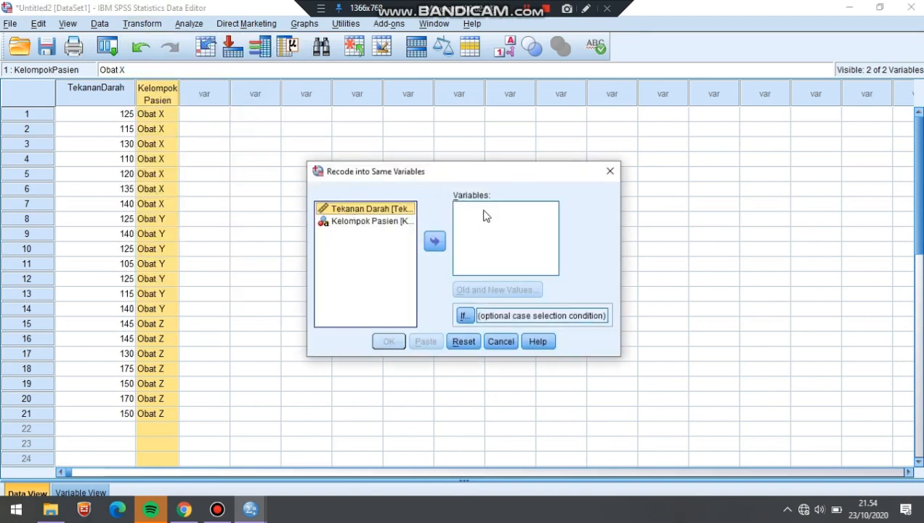
pyautogui.click(392, 221)
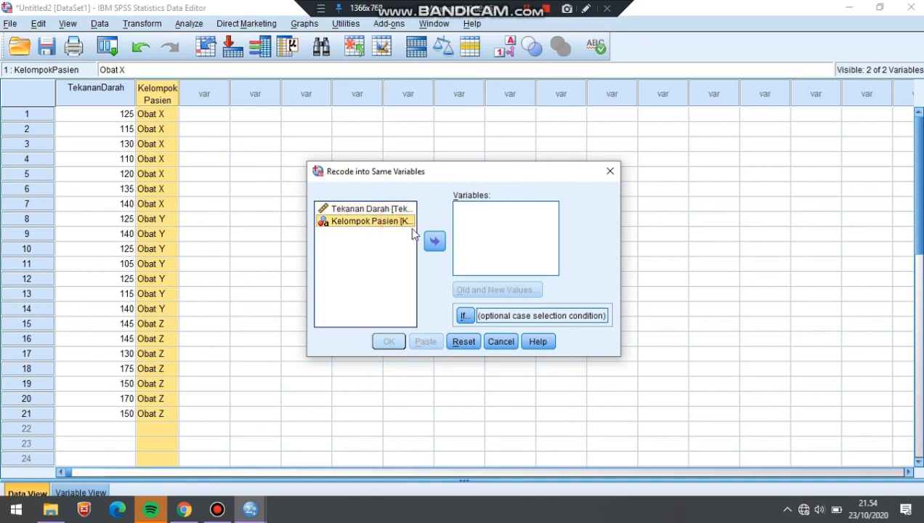
pyautogui.click(436, 242)
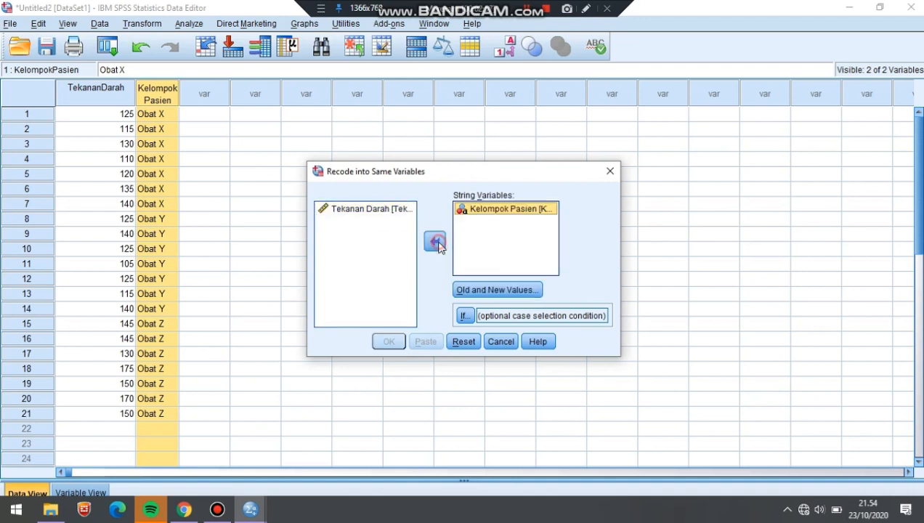
pyautogui.click(471, 292)
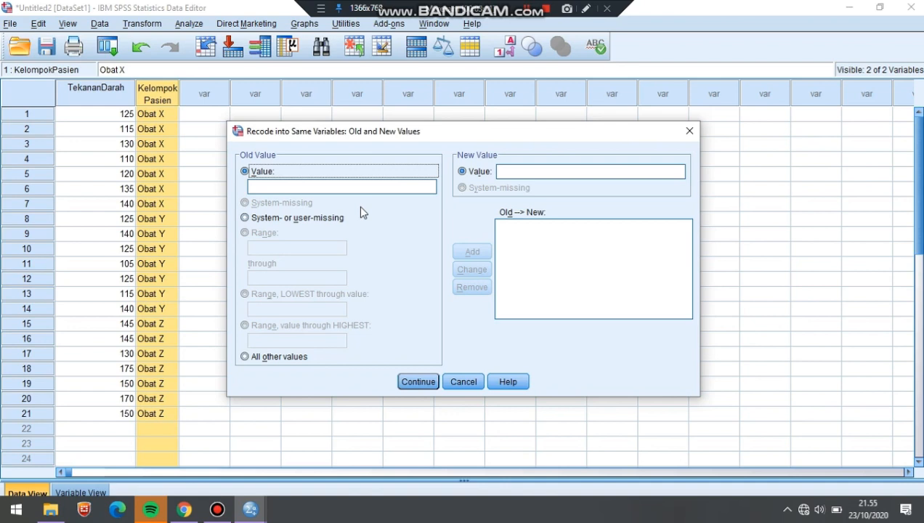
# - Add a recode rule that turns the old value Obat X into 1
pyautogui.click(349, 187)
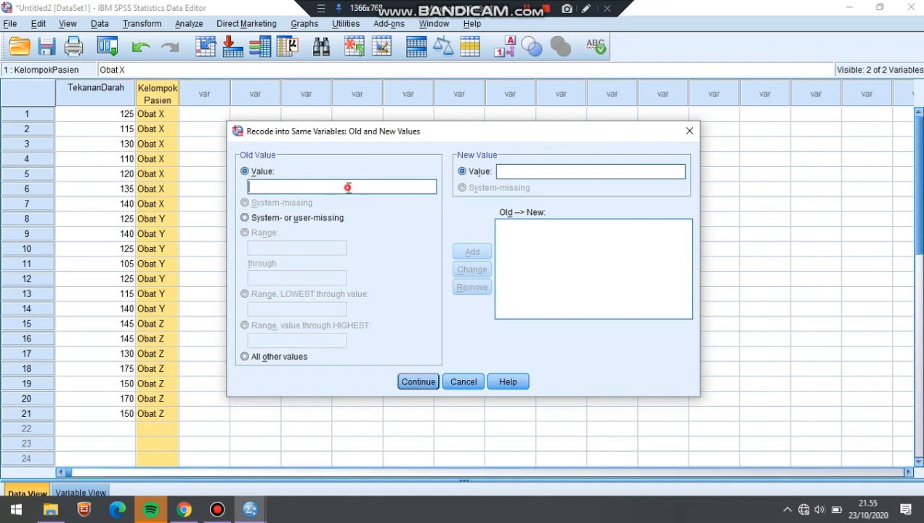
pyautogui.write('oBA')
pyautogui.press('BackSpace')
pyautogui.press('BackSpace')
pyautogui.press('BackSpace')
pyautogui.write('Obat X')
pyautogui.click(509, 172)
pyautogui.write('1')
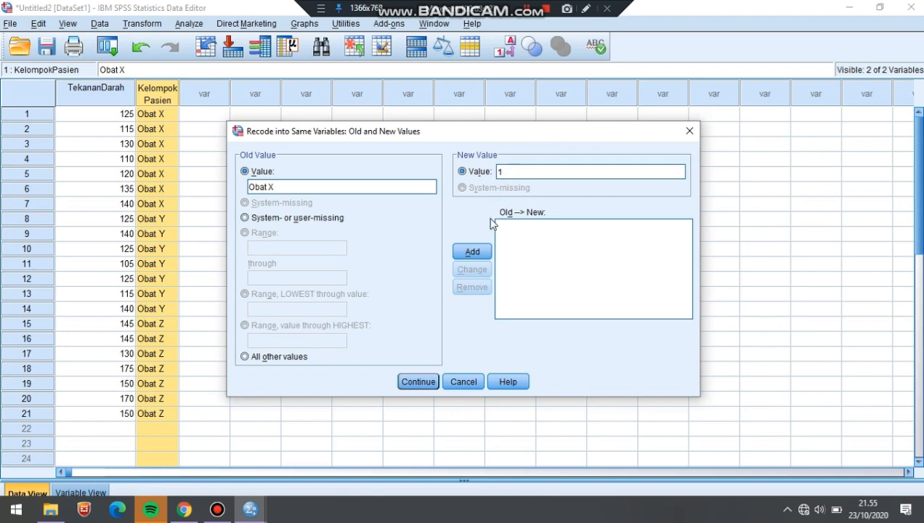
pyautogui.click(473, 252)
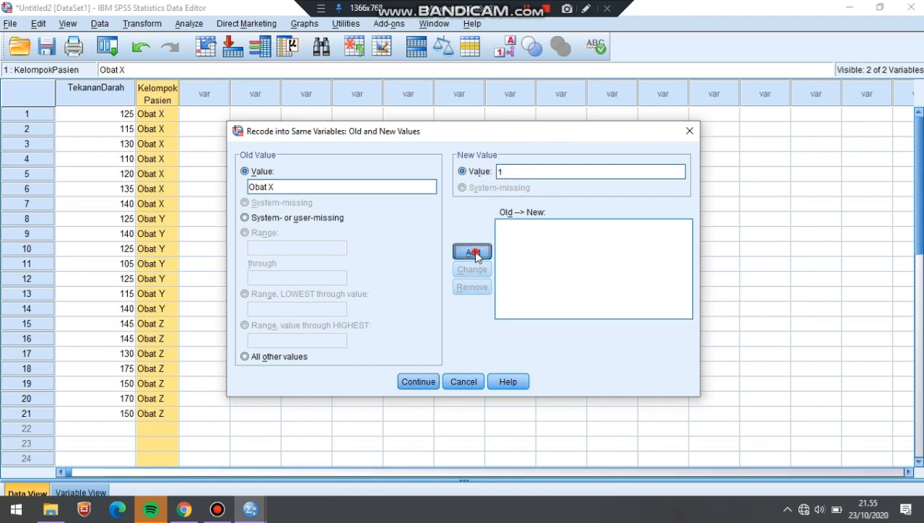
# - Add a recode rule that turns the old value Obat Y into 2
pyautogui.click(371, 188)
pyautogui.write('Obat ')
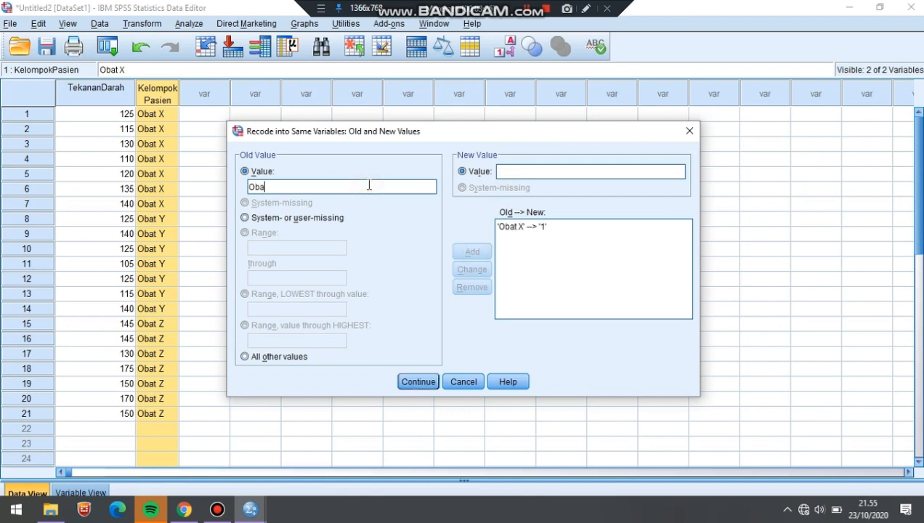
pyautogui.write('Y')
pyautogui.click(534, 172)
pyautogui.write('2')
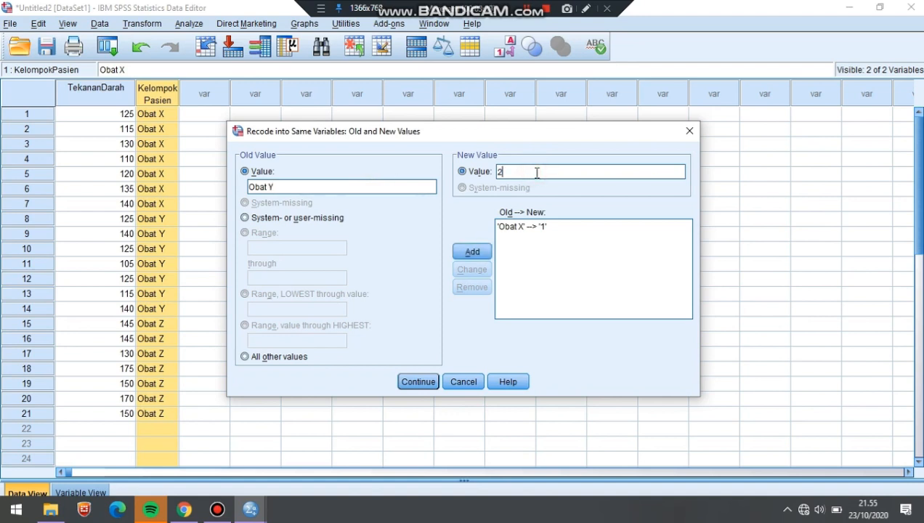
pyautogui.click(472, 252)
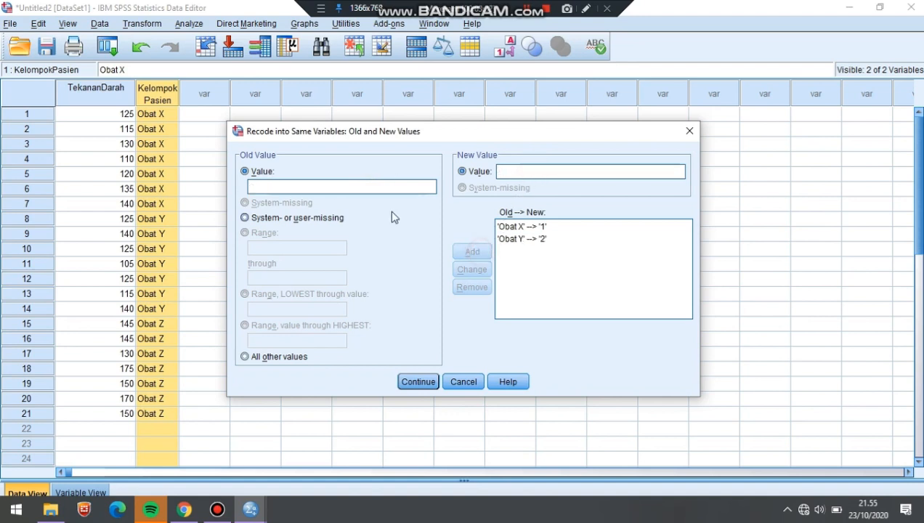
# - Add a recode rule that turns the old value Obat Z into 3
pyautogui.click(354, 184)
pyautogui.write('Obat z')
pyautogui.press('BackSpace')
pyautogui.write('Z')
pyautogui.click(511, 175)
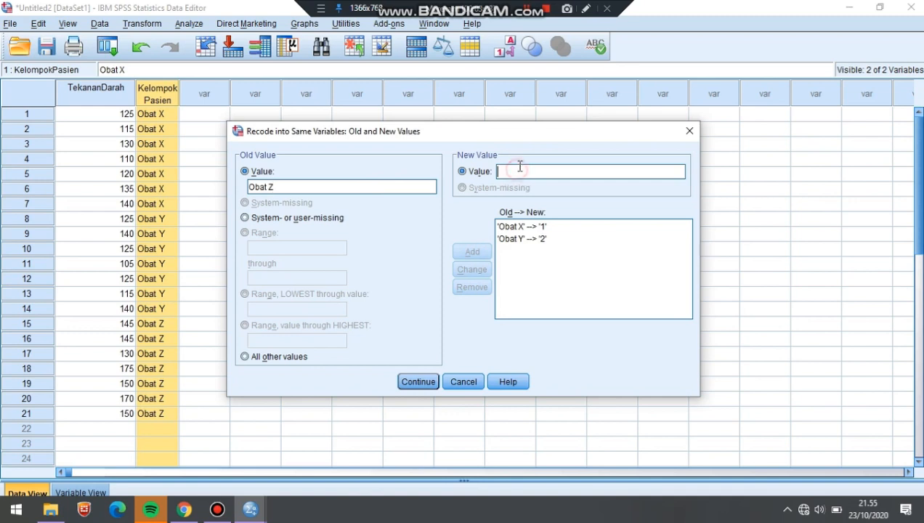
pyautogui.write('3')
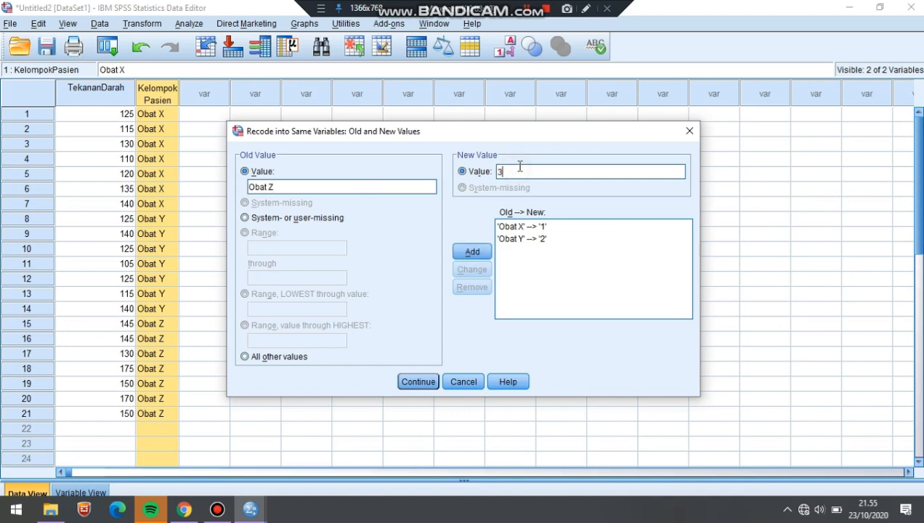
pyautogui.click(472, 252)
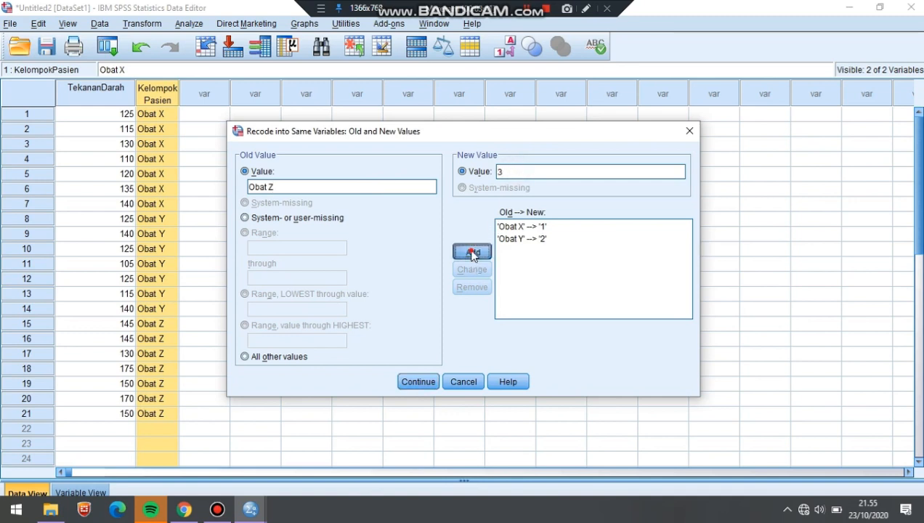
# - Accept the recode rules, run the recode on Kelompok Pasien and return to the DataSet1 data window
pyautogui.click(415, 380)
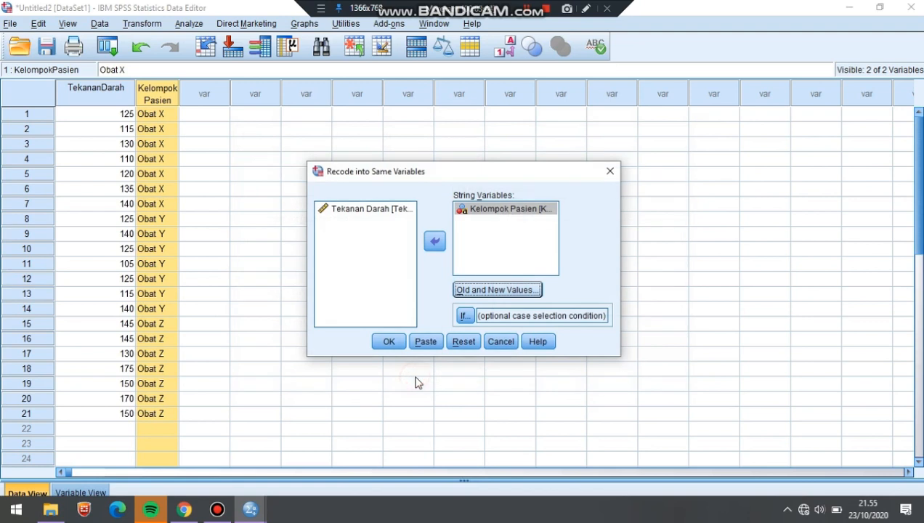
pyautogui.click(389, 341)
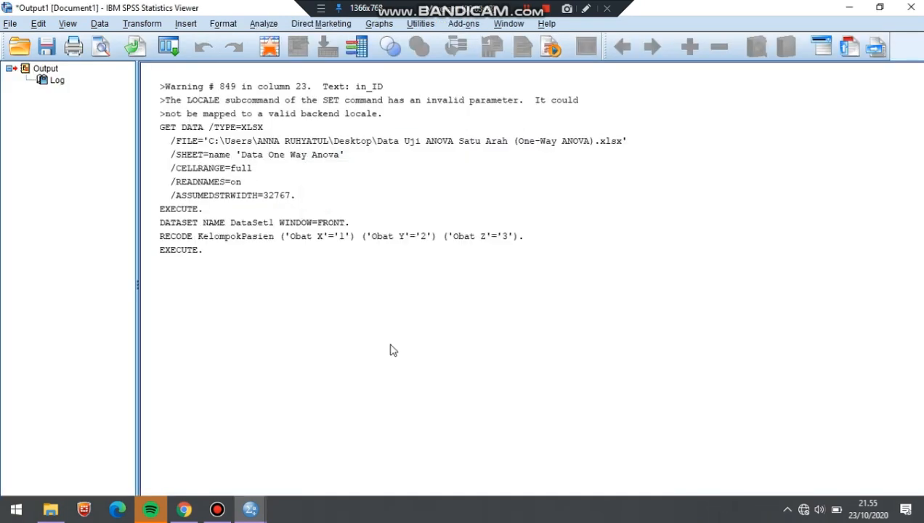
pyautogui.click(251, 509)
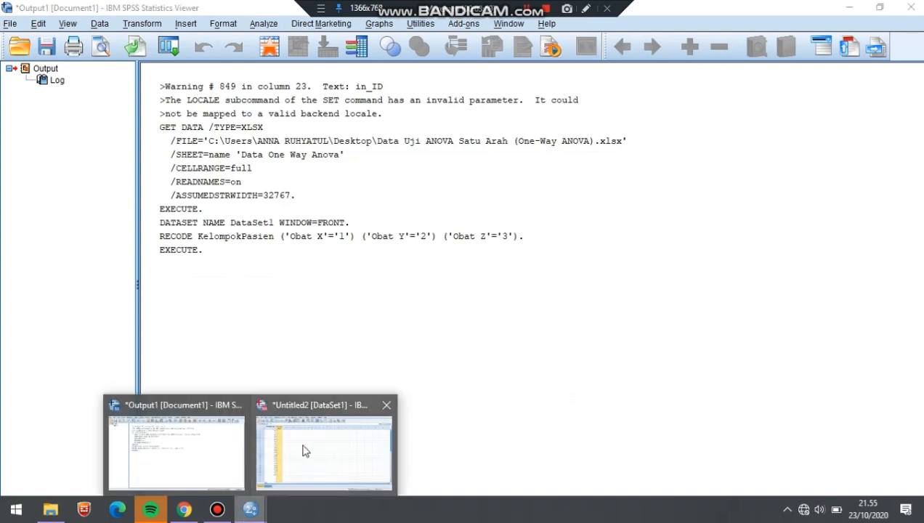
pyautogui.click(303, 451)
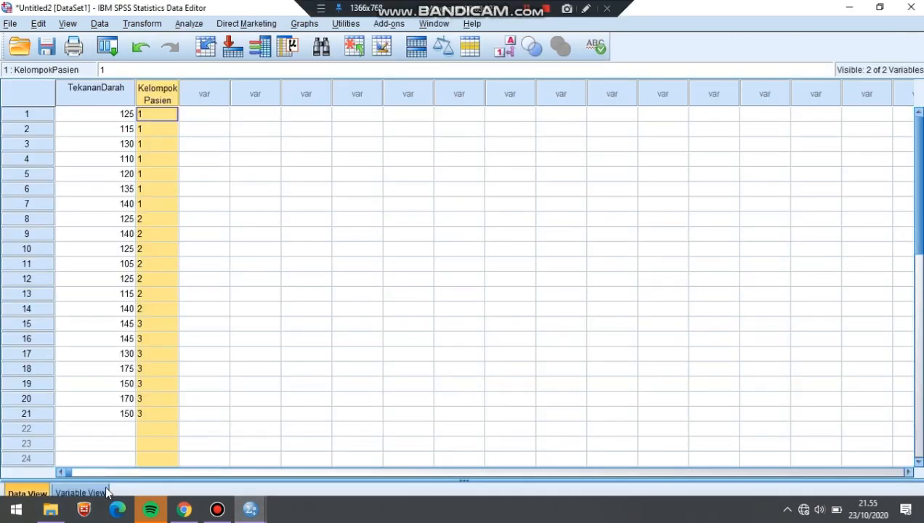
# - Change the type of the KelompokPasien variable from String to Numeric in the variable definitions
pyautogui.click(80, 492)
pyautogui.click(141, 101)
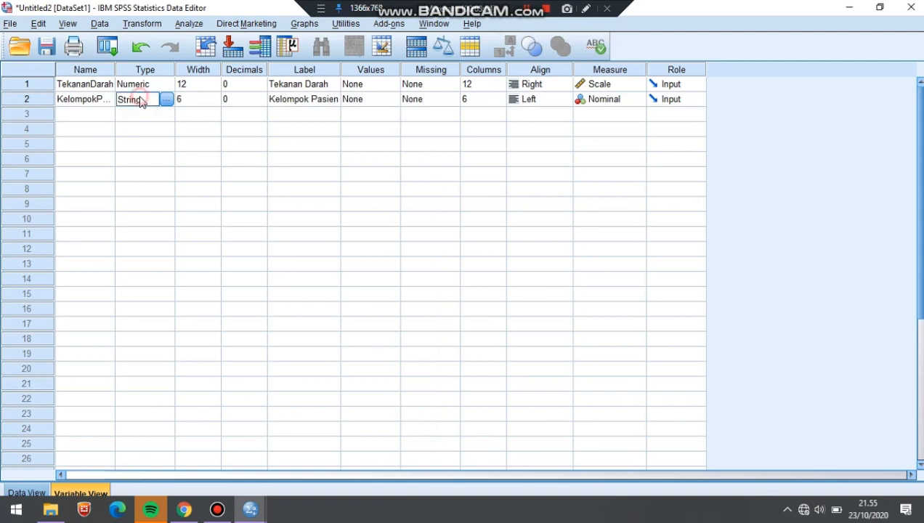
pyautogui.click(169, 101)
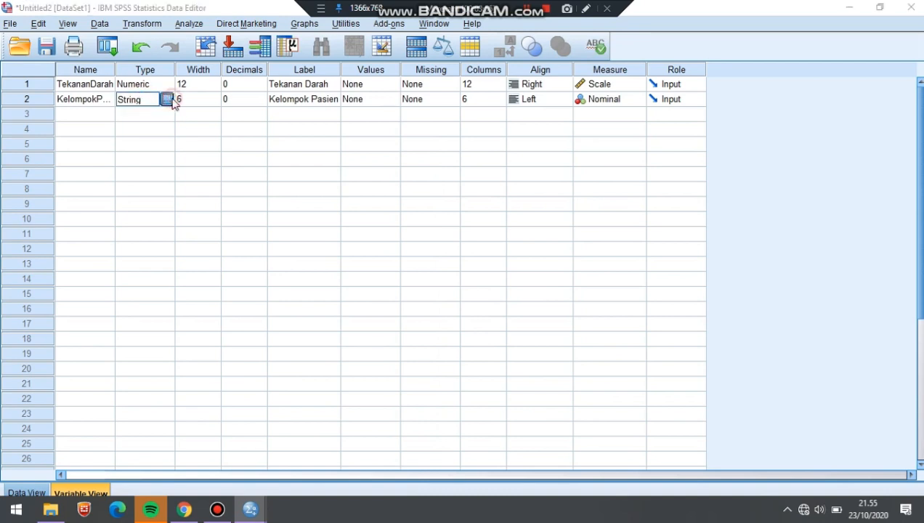
pyautogui.click(315, 180)
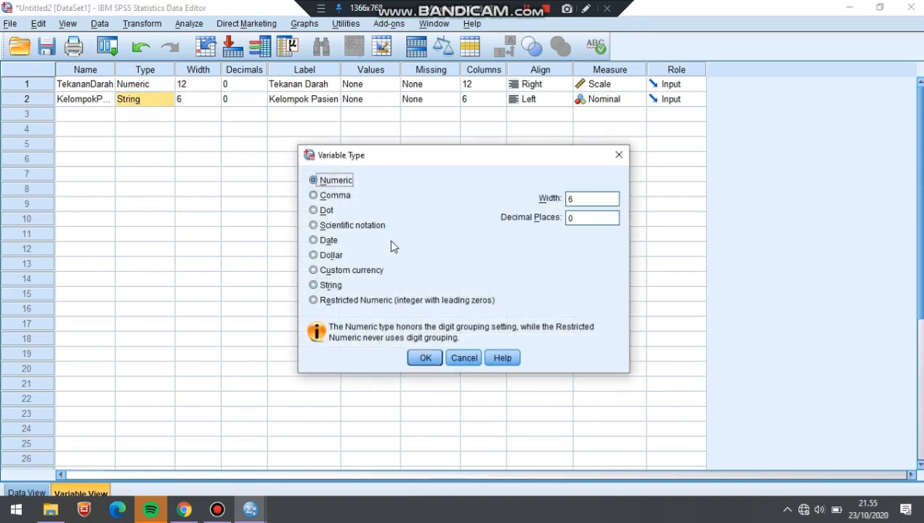
pyautogui.click(426, 357)
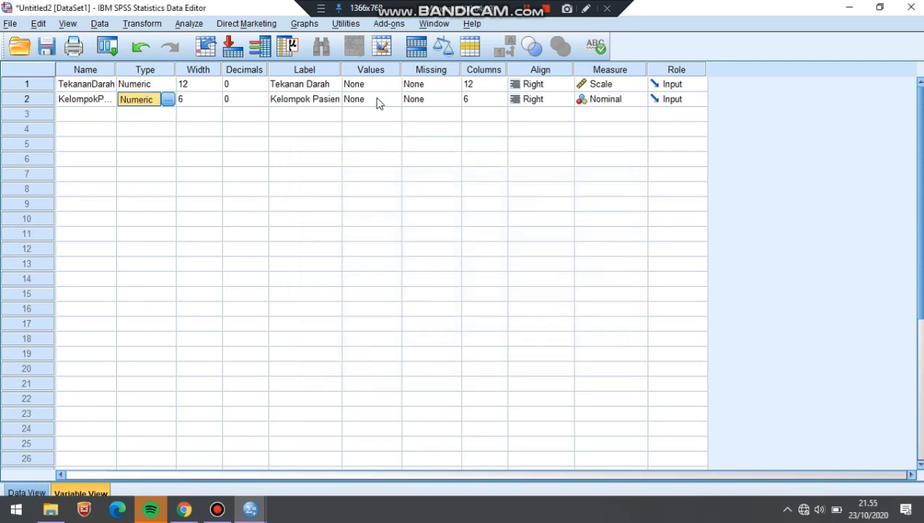
# - Add a value label to the KelompokPasien variable that names value 1 Obat X
pyautogui.click(376, 99)
pyautogui.click(392, 99)
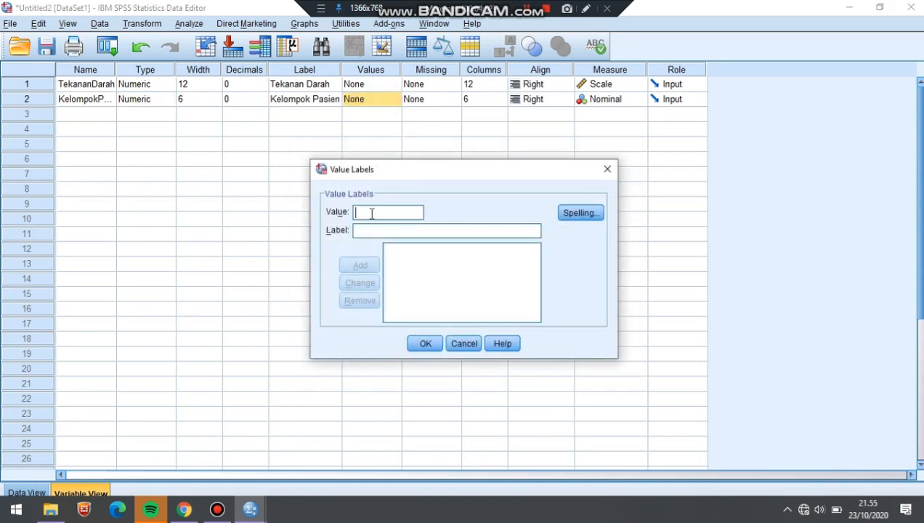
pyautogui.click(367, 230)
pyautogui.write('o')
pyautogui.press('BackSpace')
pyautogui.write('Obat')
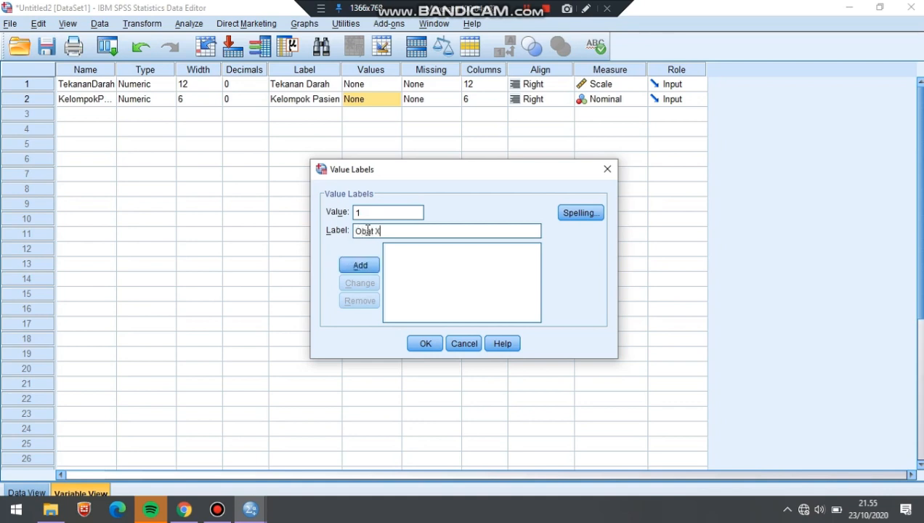
pyautogui.write(' X')
pyautogui.click(362, 265)
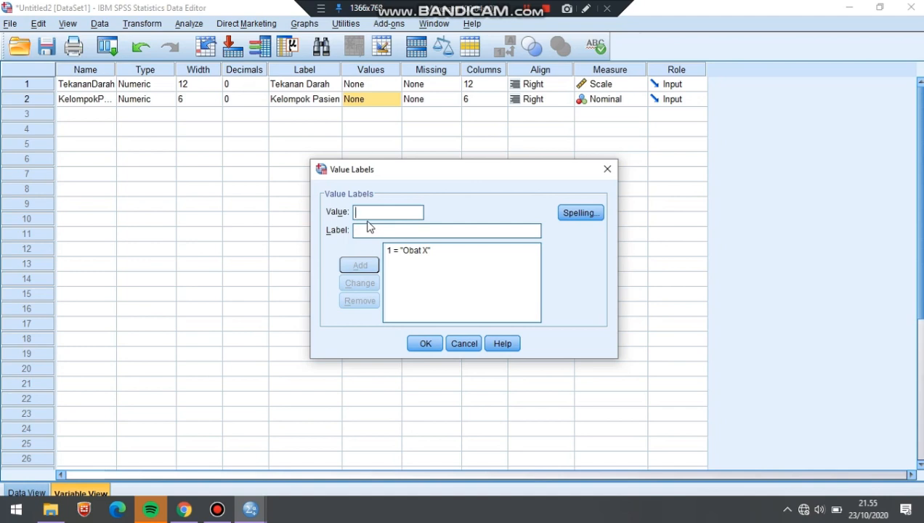
# - Add a value label that names value 2 Obat Y
pyautogui.write('2')
pyautogui.click(369, 232)
pyautogui.write('o')
pyautogui.press('BackSpace')
pyautogui.write('Obat')
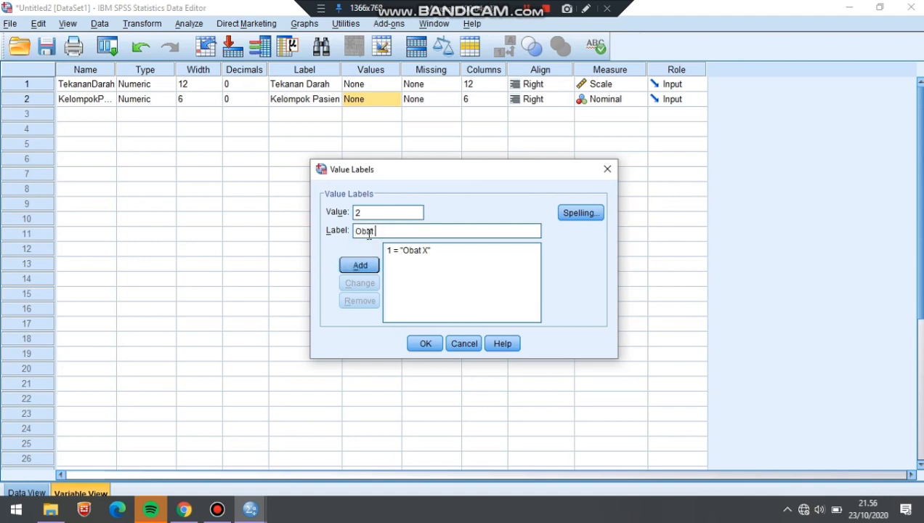
pyautogui.write(' Y')
pyautogui.click(359, 265)
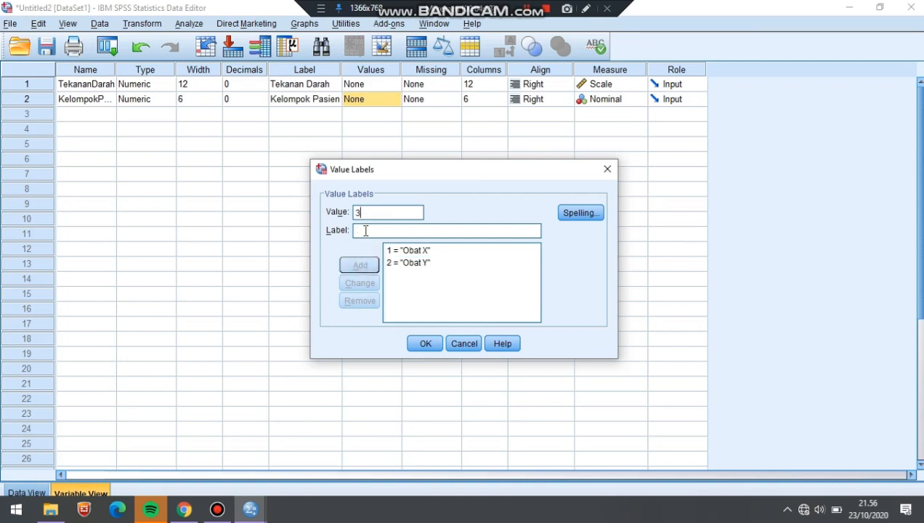
# - Add a value label that names value 3 Obat Z and accept the value labels for KelompokPasien
pyautogui.write('O')
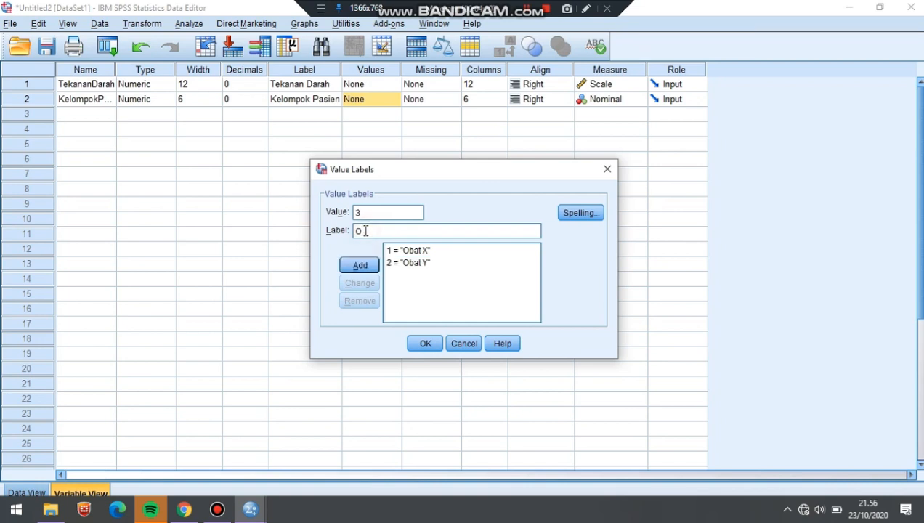
pyautogui.write('bay')
pyautogui.write(' Z')
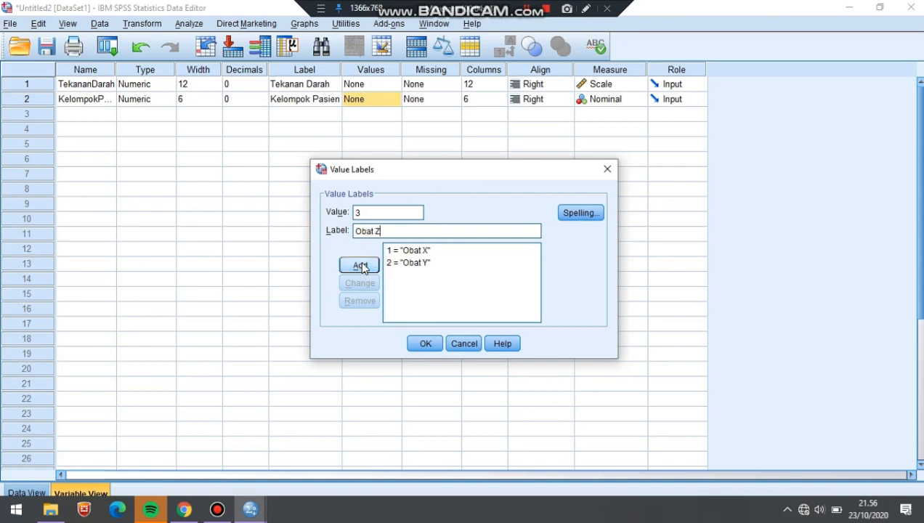
pyautogui.click(360, 265)
pyautogui.click(427, 344)
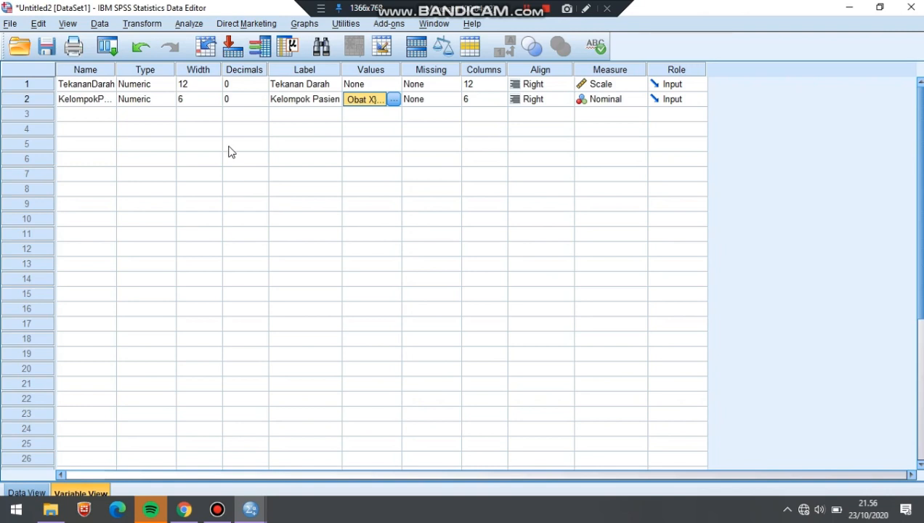
# - Set up a One-Way ANOVA with Tekanan Darah as the dependent variable and Kelompok Pasien as the factor
pyautogui.click(188, 25)
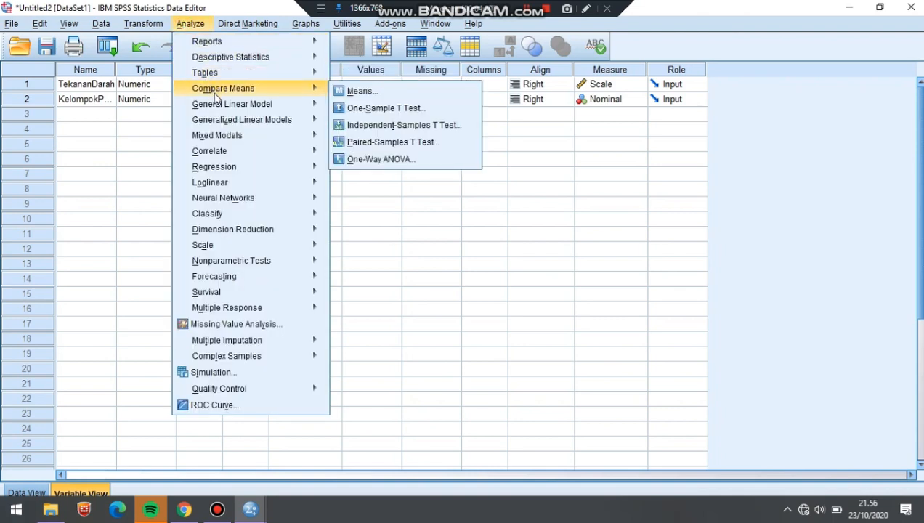
pyautogui.moveTo(262, 88)
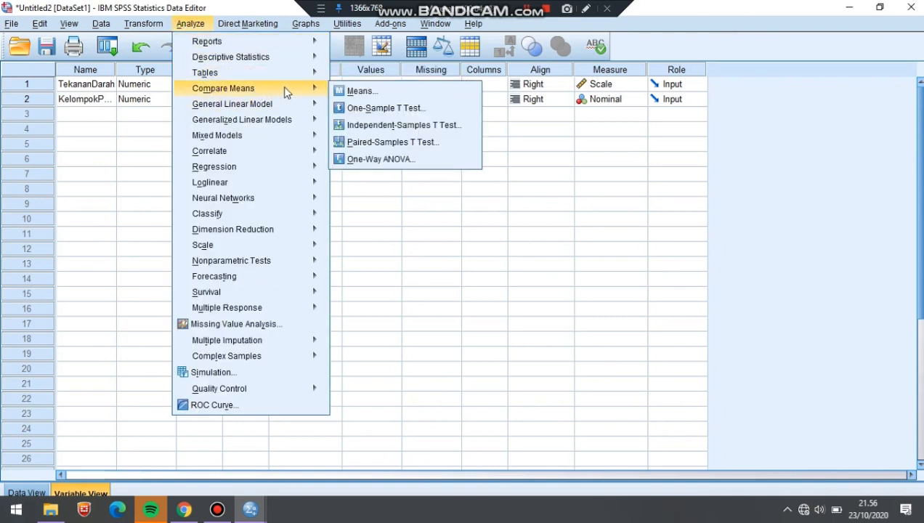
pyautogui.click(379, 161)
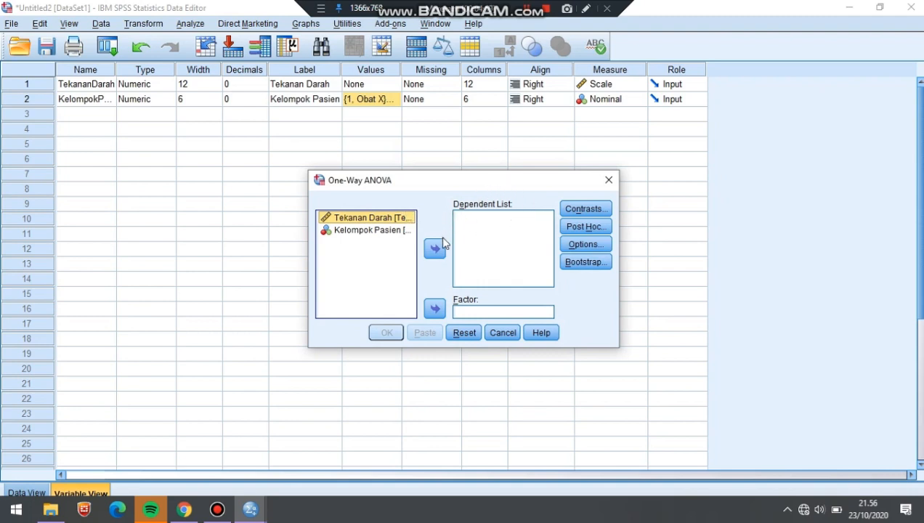
pyautogui.click(435, 248)
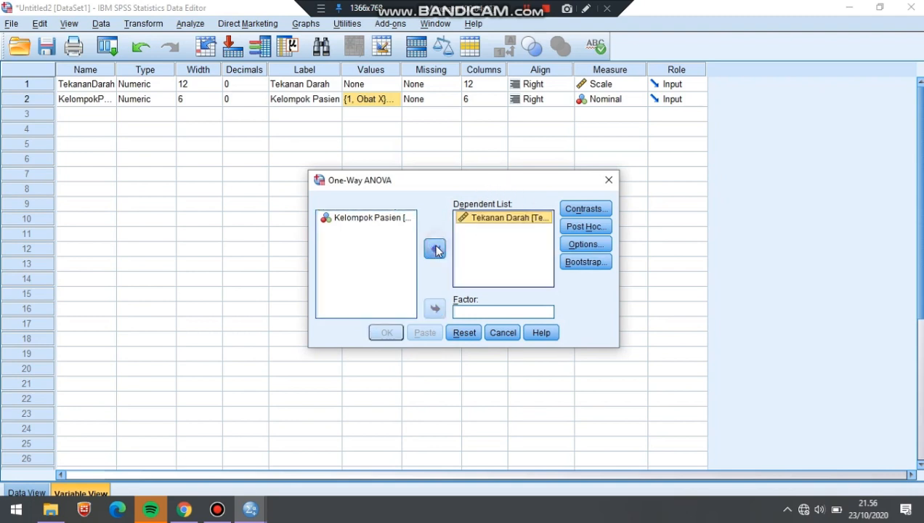
pyautogui.click(368, 222)
pyautogui.click(435, 308)
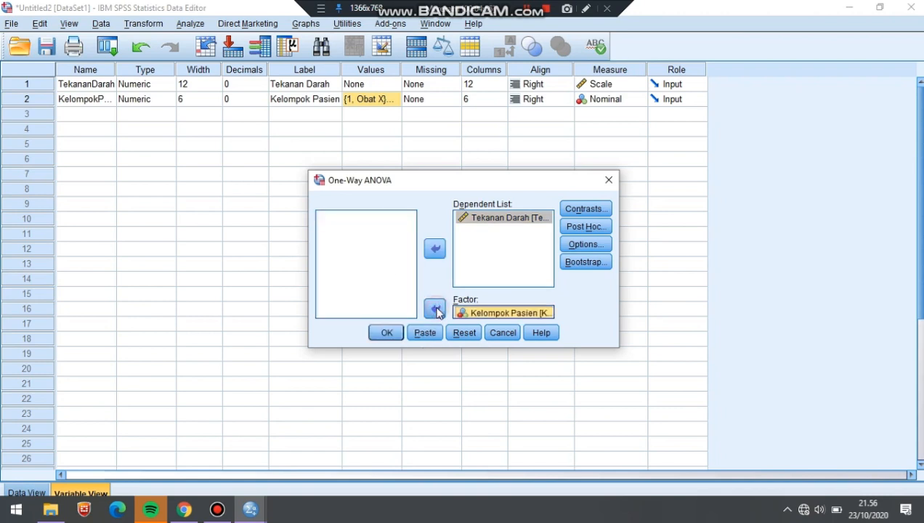
# - Include the Descriptive statistics and the Homogeneity of variance test in the ANOVA options
pyautogui.click(573, 245)
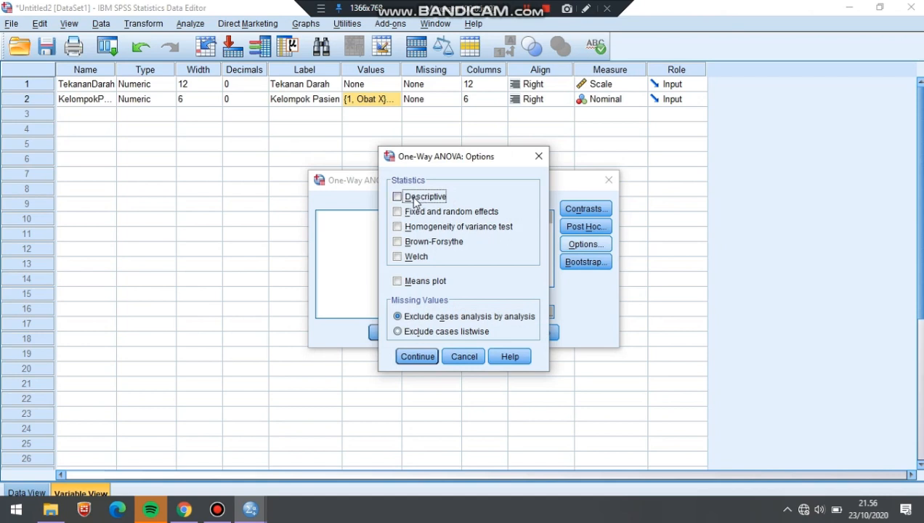
pyautogui.click(409, 196)
pyautogui.click(409, 226)
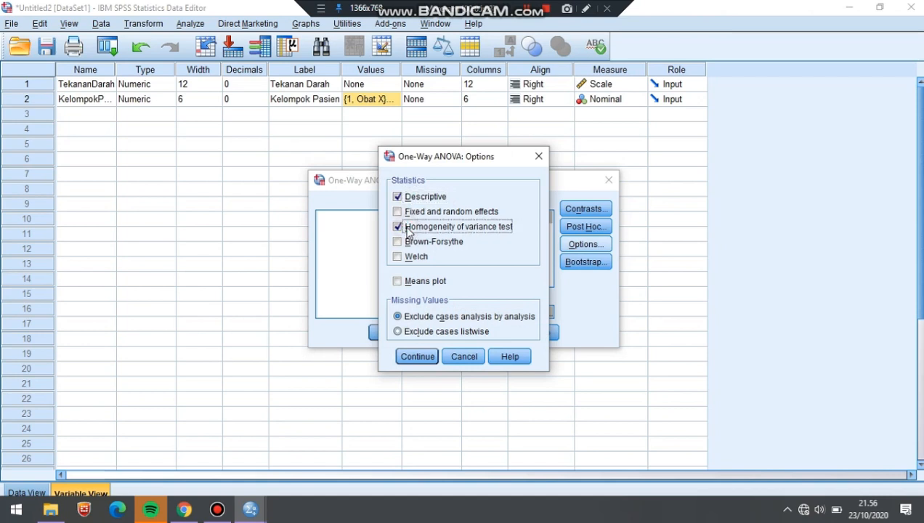
pyautogui.click(407, 356)
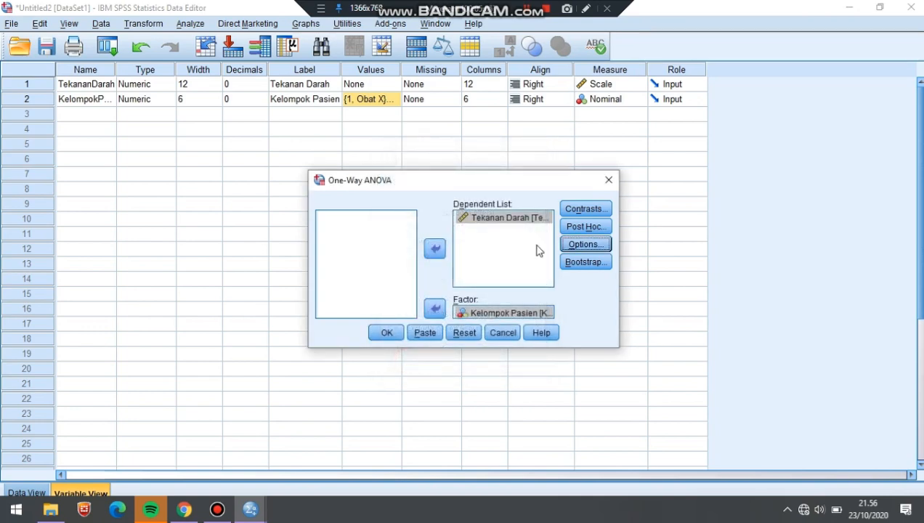
# - Choose the Bonferroni and Tukey post hoc comparisons and run the One-Way ANOVA
pyautogui.click(586, 226)
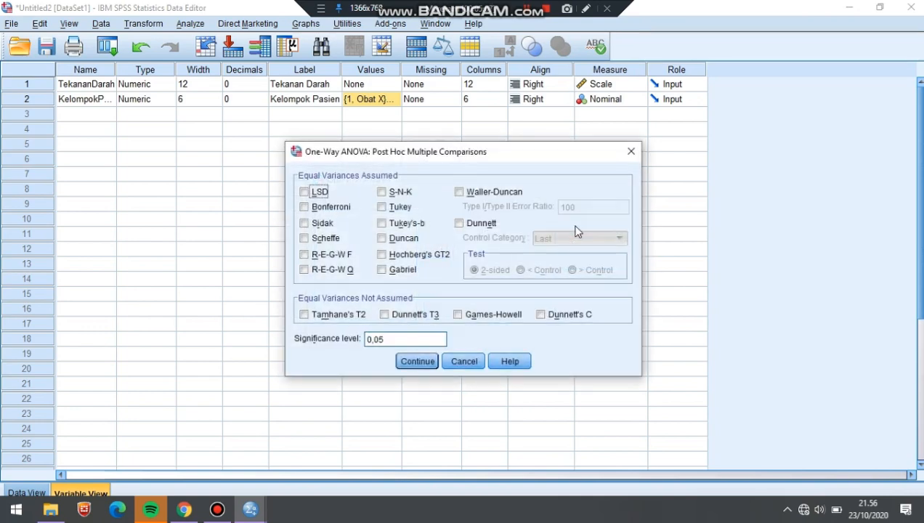
pyautogui.click(336, 209)
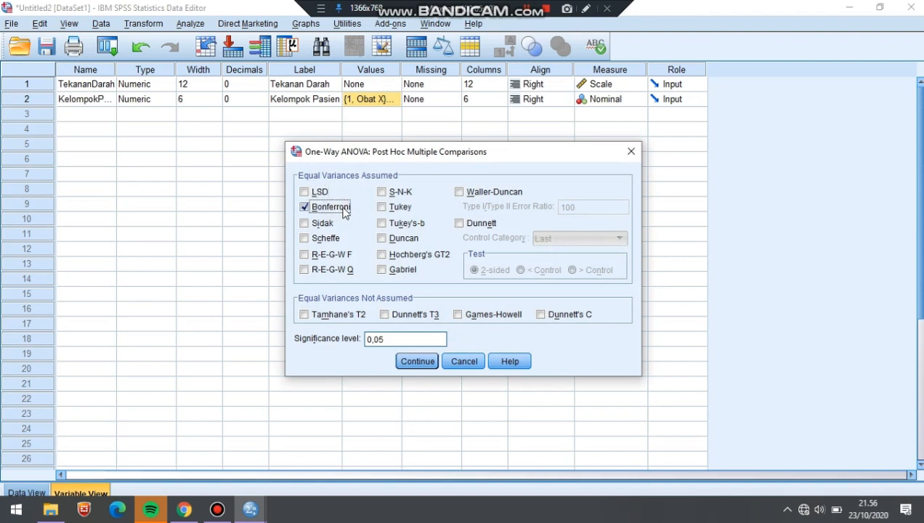
pyautogui.click(403, 209)
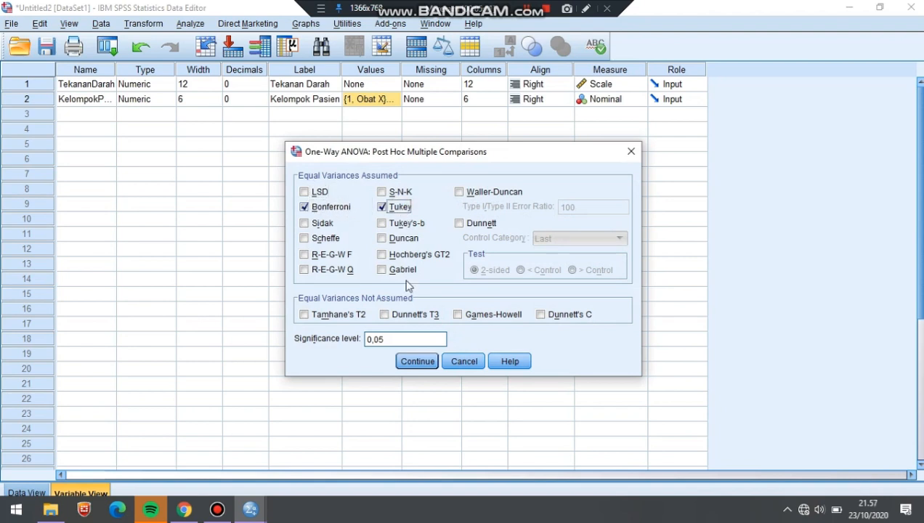
pyautogui.click(411, 360)
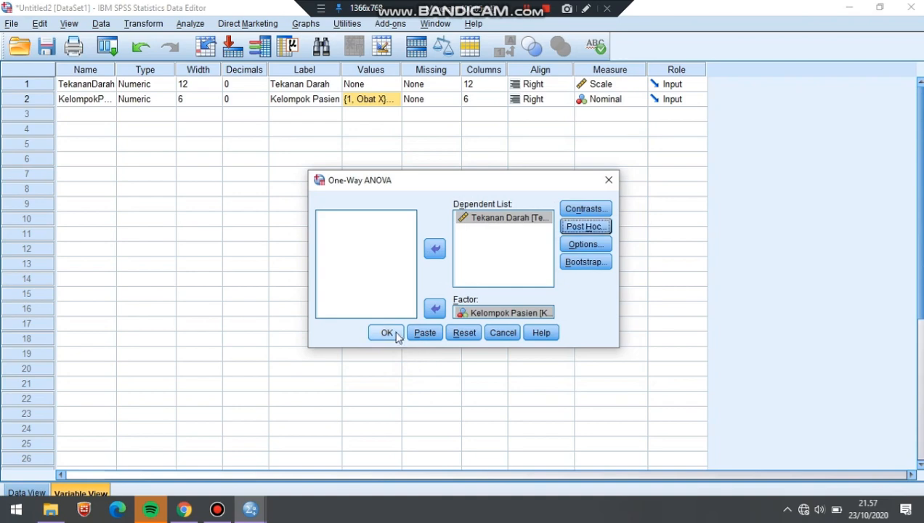
pyautogui.click(388, 332)
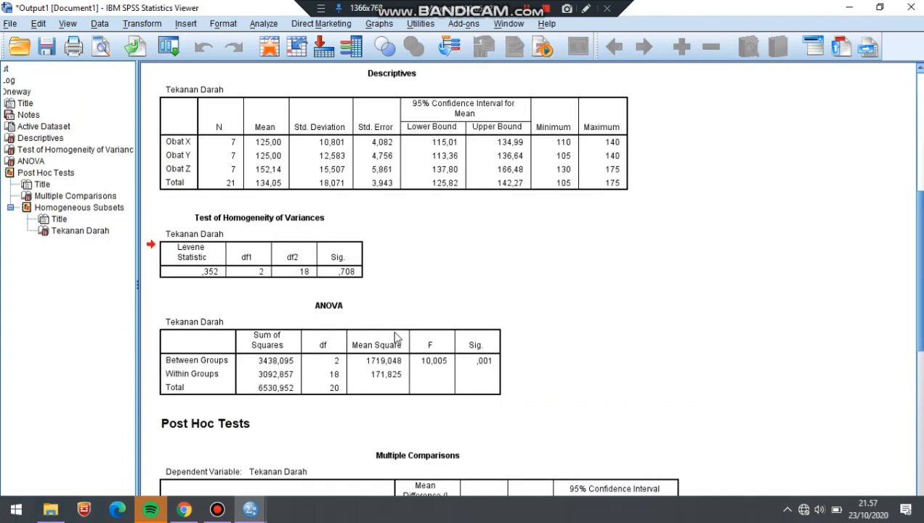
# - Examine the Descriptives, Test of Homogeneity of Variances and ANOVA tables for Tekanan Darah in the output
pyautogui.click(314, 252)
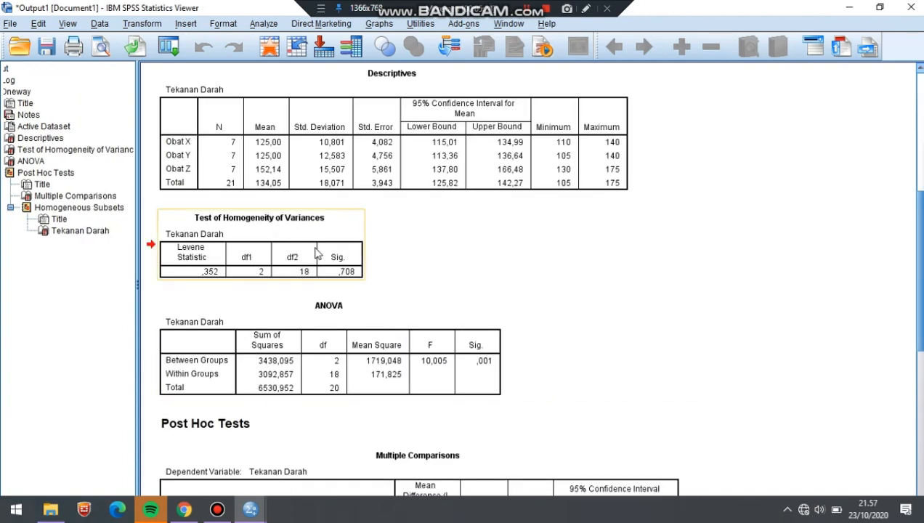
pyautogui.click(304, 331)
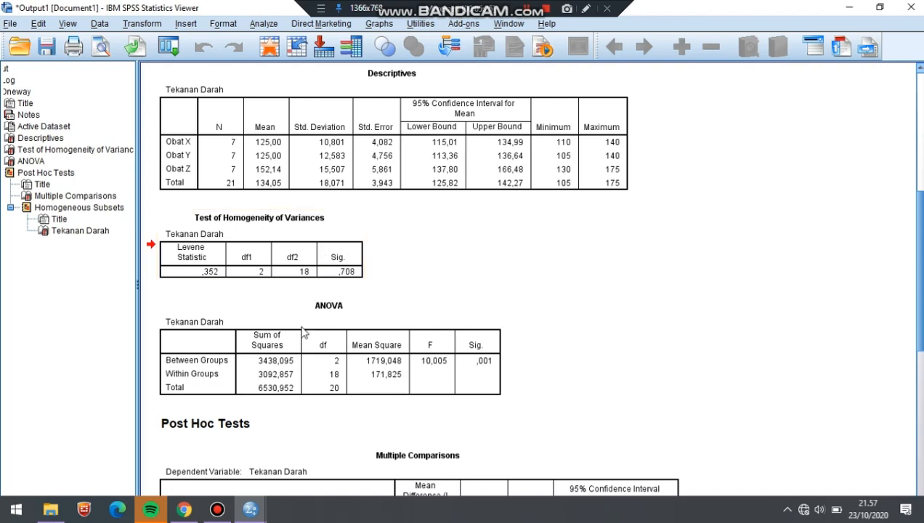
pyautogui.click(254, 242)
pyautogui.click(294, 183)
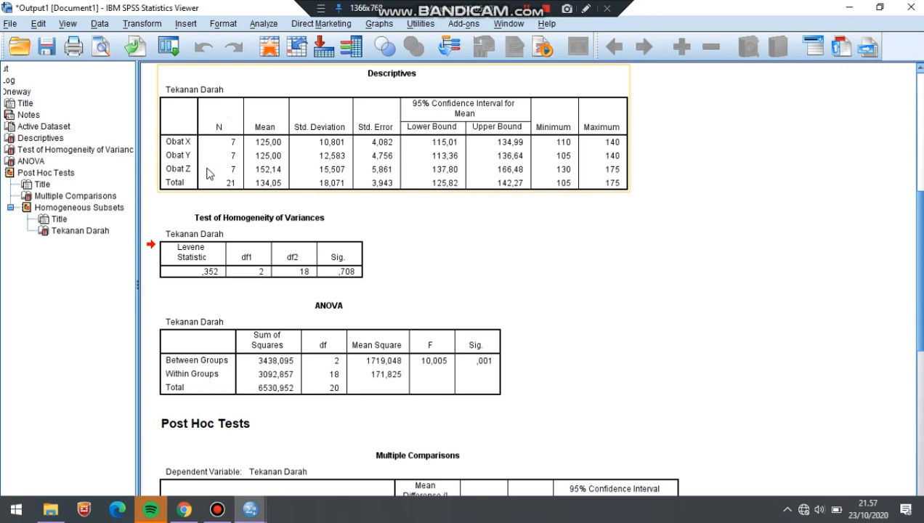
pyautogui.click(205, 202)
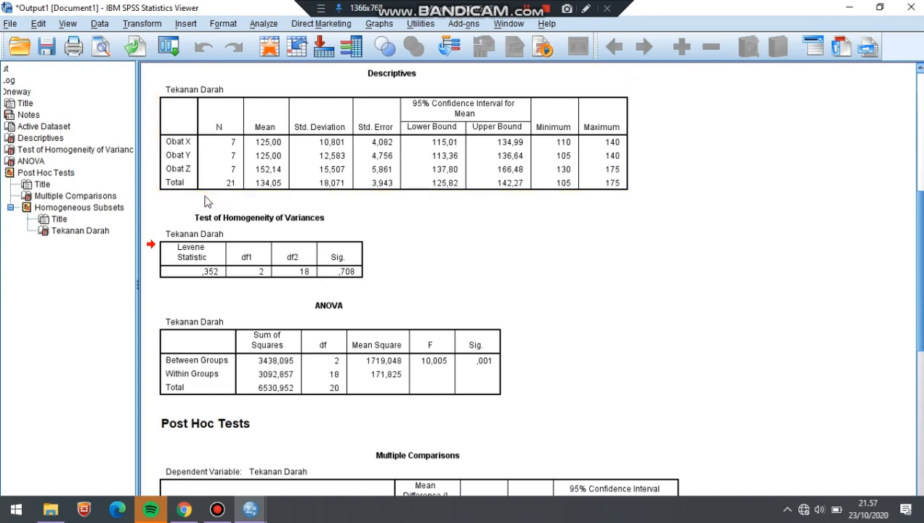
pyautogui.click(208, 194)
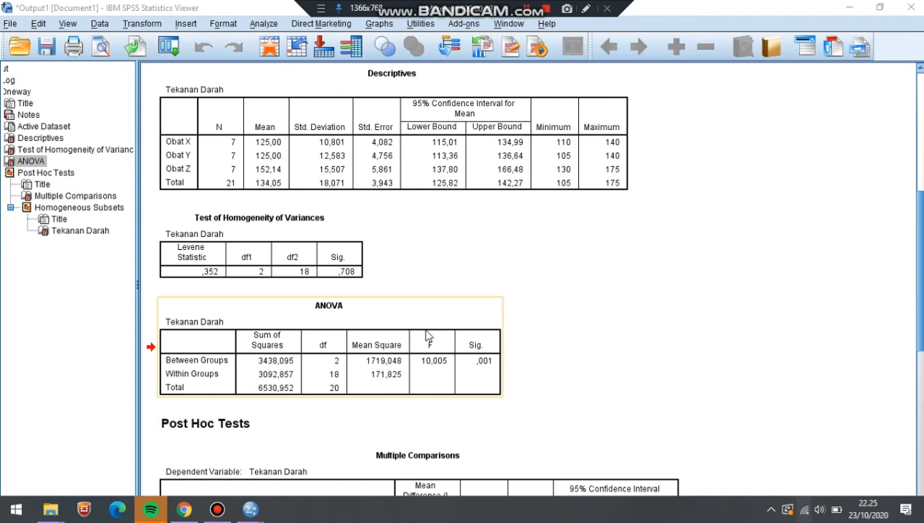
# - Switch to Chrome, look up the critical F for df 2 and 18 in tabel-f-0-05.pdf, and return to the SPSS output's ANOVA table
pyautogui.click(183, 509)
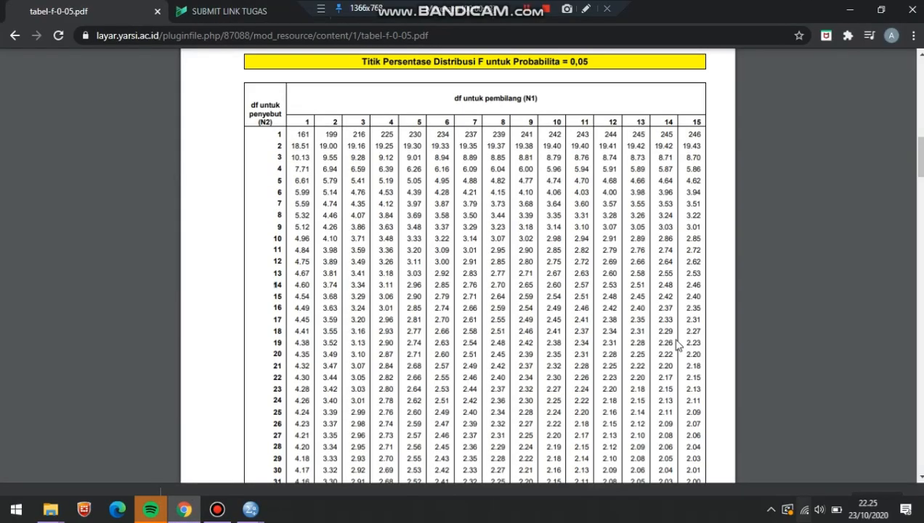
pyautogui.moveTo(920, 143)
pyautogui.mouseDown()
pyautogui.moveTo(921, 109)
pyautogui.moveTo(921, 267)
pyautogui.moveTo(921, 124)
pyautogui.moveTo(921, 153)
pyautogui.mouseUp()
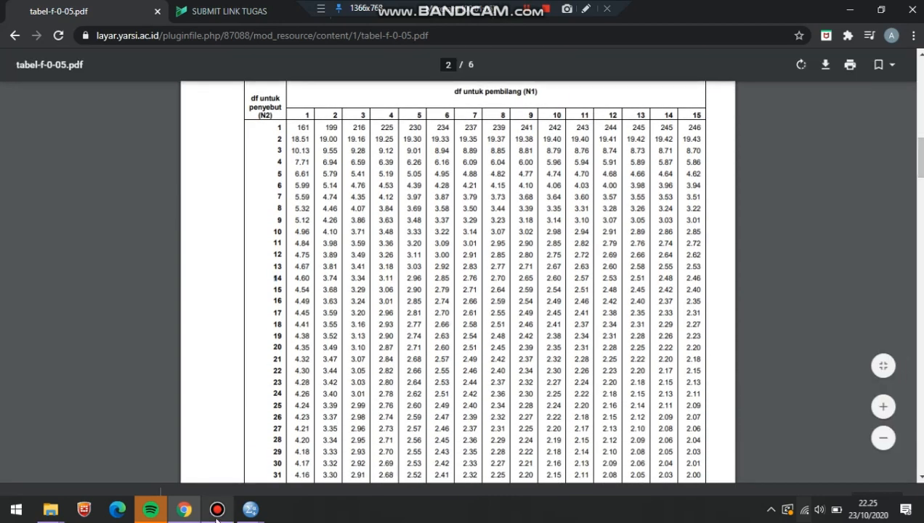
pyautogui.moveTo(250, 508)
pyautogui.click(223, 489)
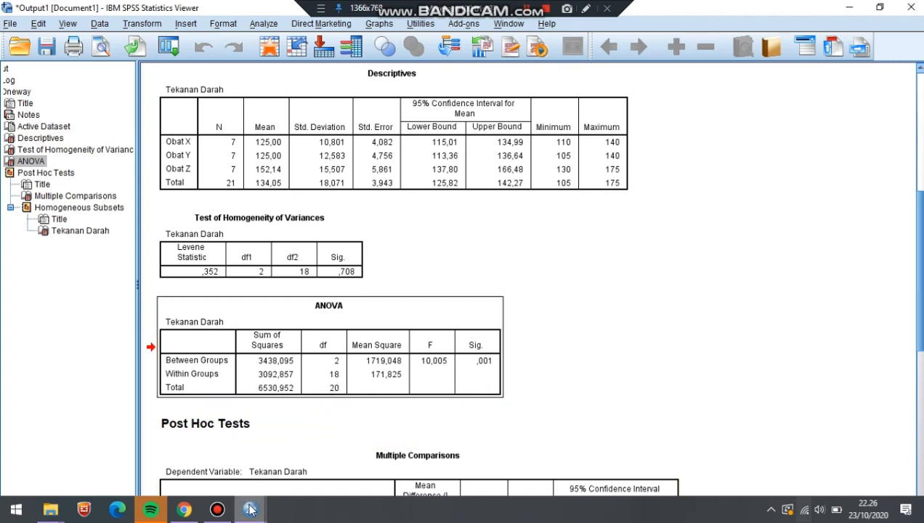
pyautogui.click(185, 510)
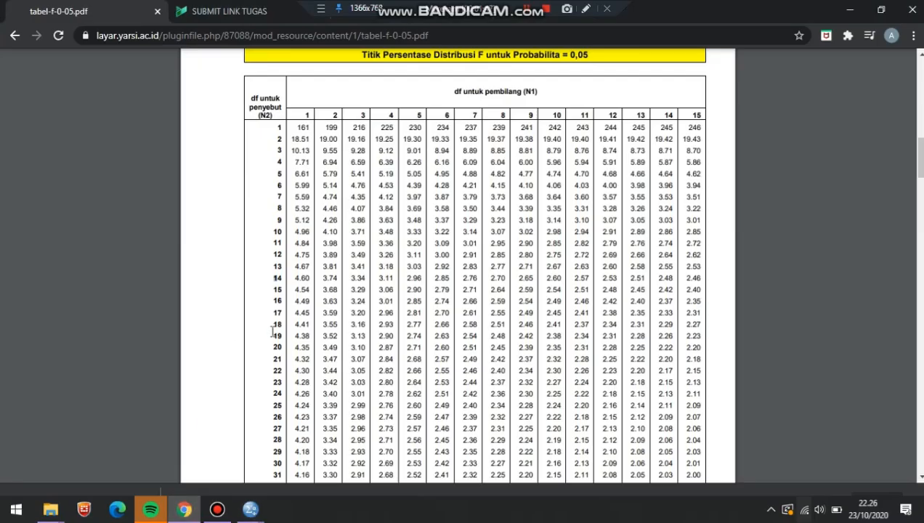
pyautogui.moveTo(273, 325); pyautogui.dragTo(338, 321)
pyautogui.click(250, 509)
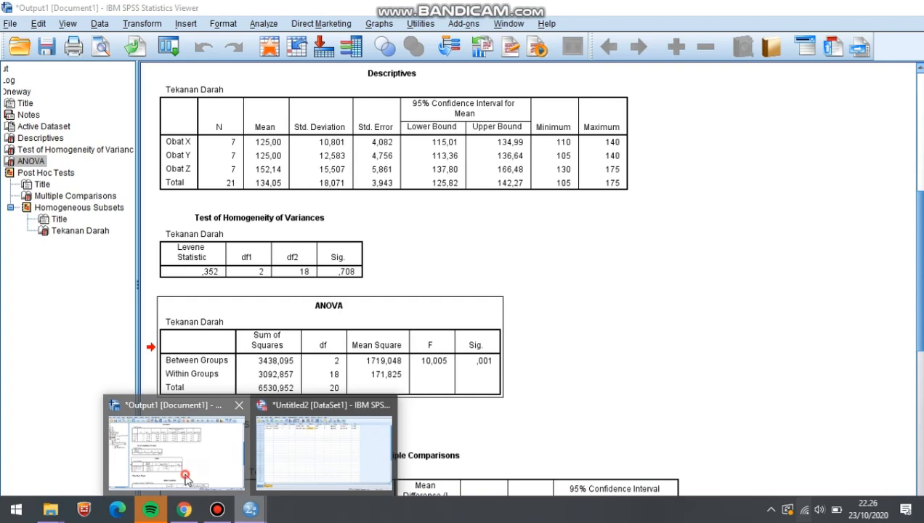
pyautogui.click(185, 475)
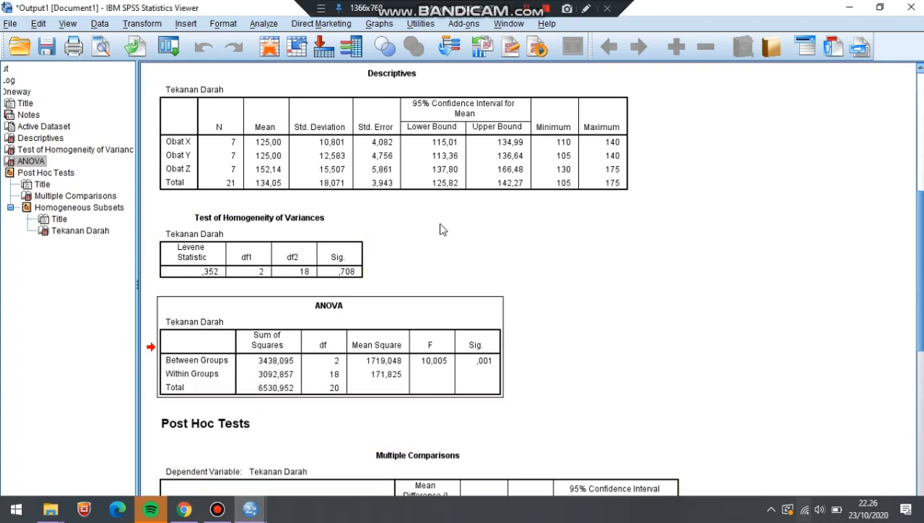
# - Examine the Tukey HSD and Bonferroni Multiple Comparisons table and the Homogeneous Subsets table for Tekanan Darah
pyautogui.scroll(-4, 531, 278)
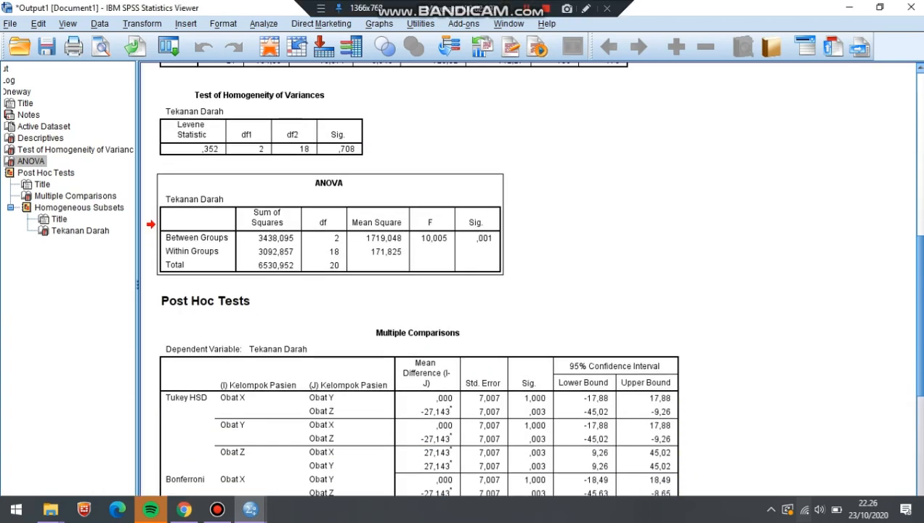
pyautogui.scroll(-3, 530, 278)
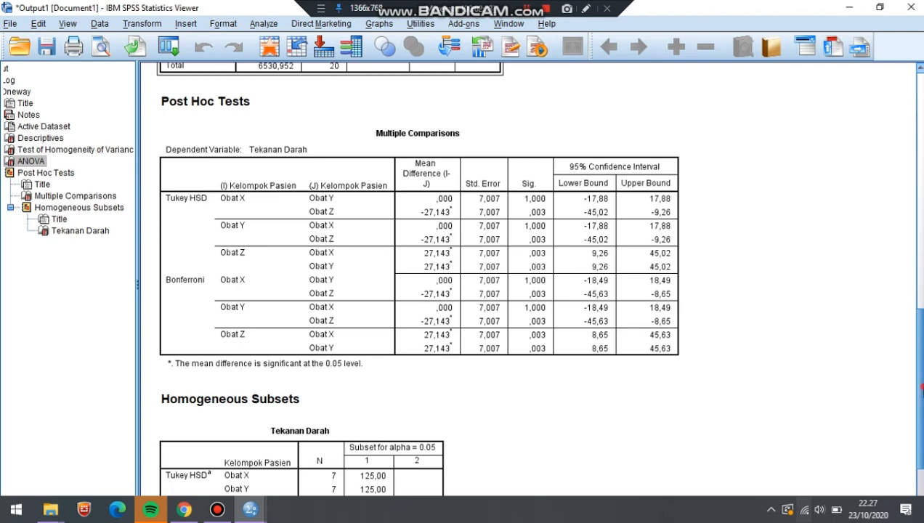
pyautogui.moveTo(915, 384); pyautogui.dragTo(922, 392)
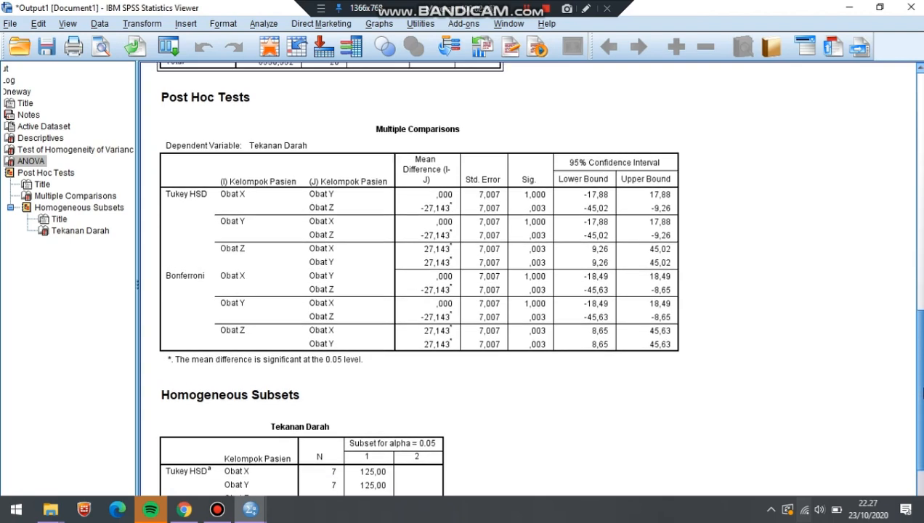
pyautogui.moveTo(921, 392); pyautogui.dragTo(921, 391)
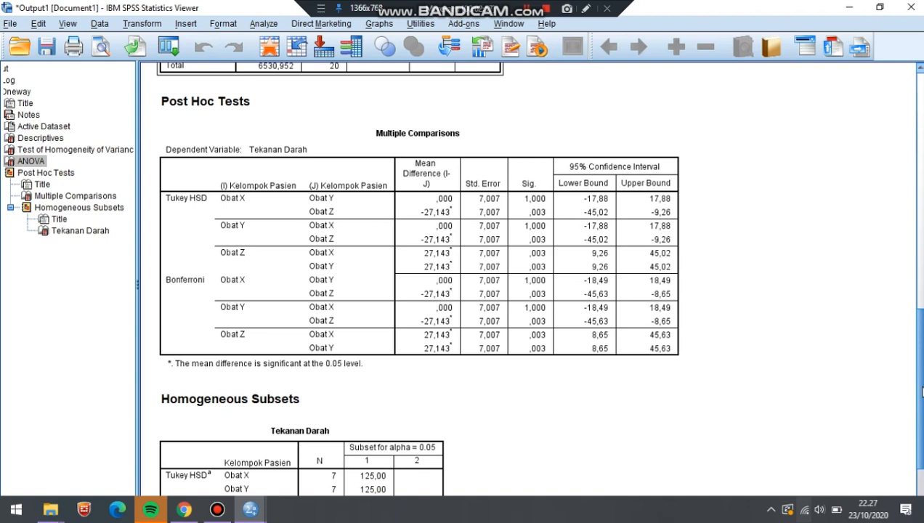
pyautogui.click(668, 291)
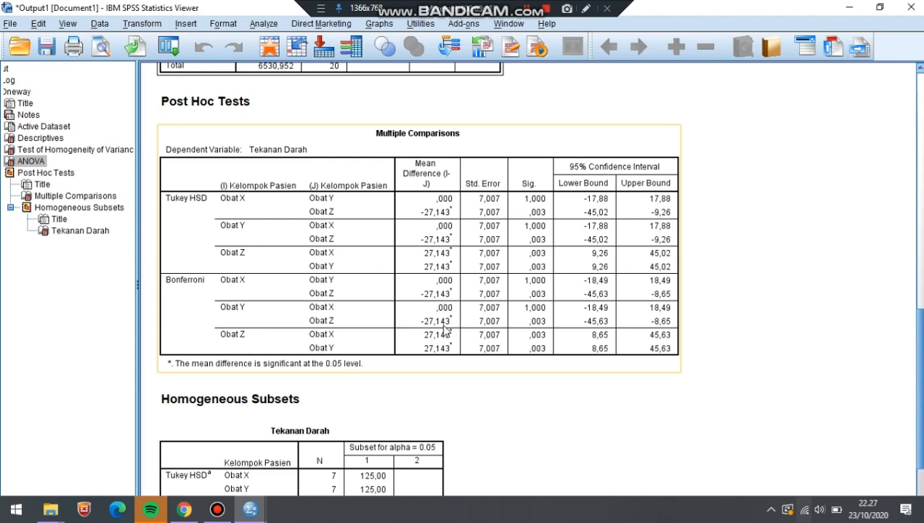
pyautogui.click(755, 317)
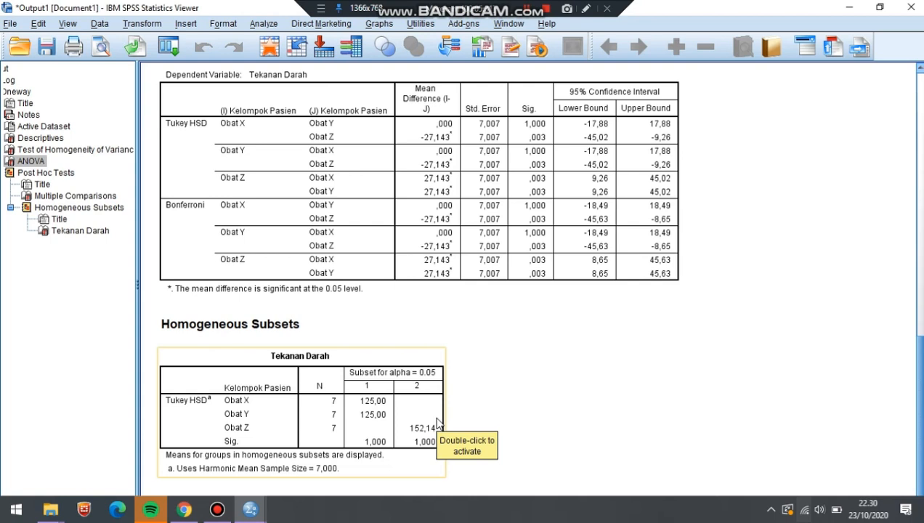
pyautogui.click(485, 340)
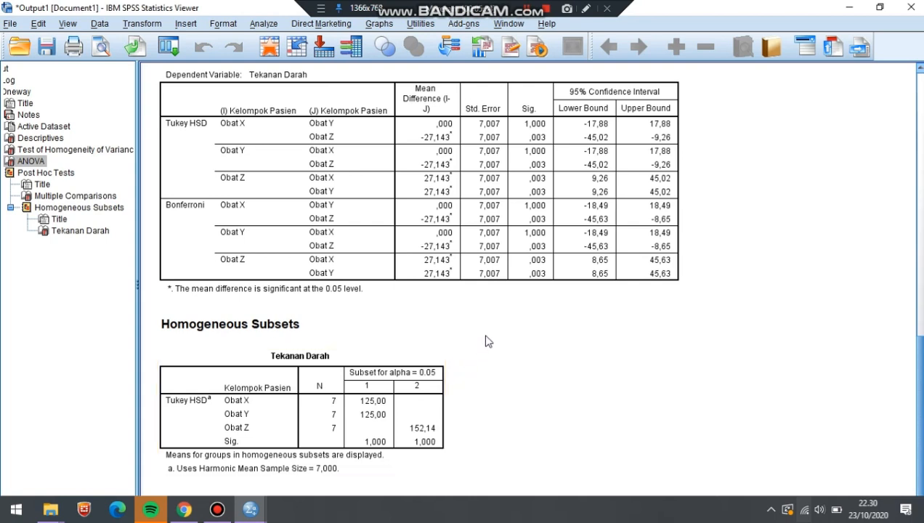